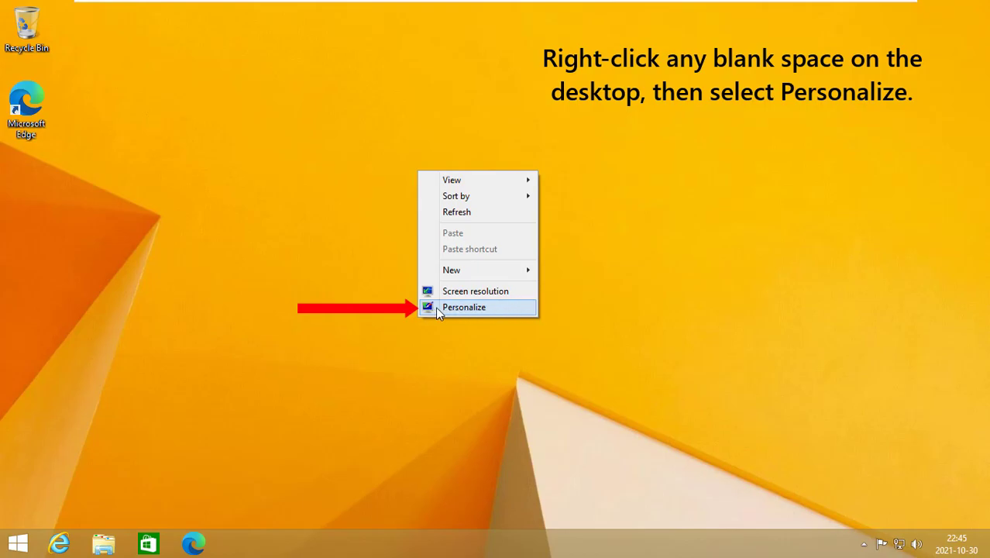
# - Enable the Play Windows Startup sound option in the desktop's sound settings, apply it and close the Personalization window
pyautogui.click(463, 308)
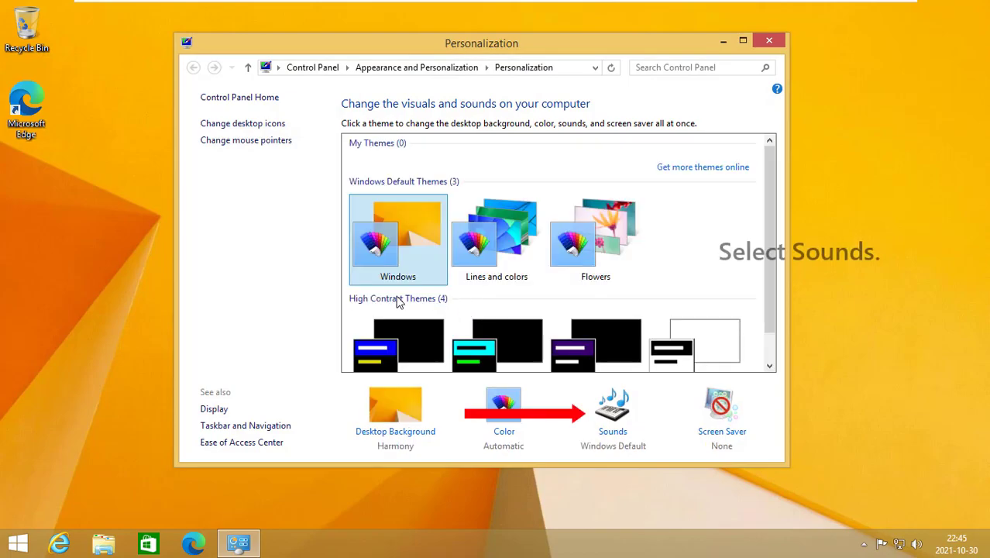
pyautogui.click(614, 405)
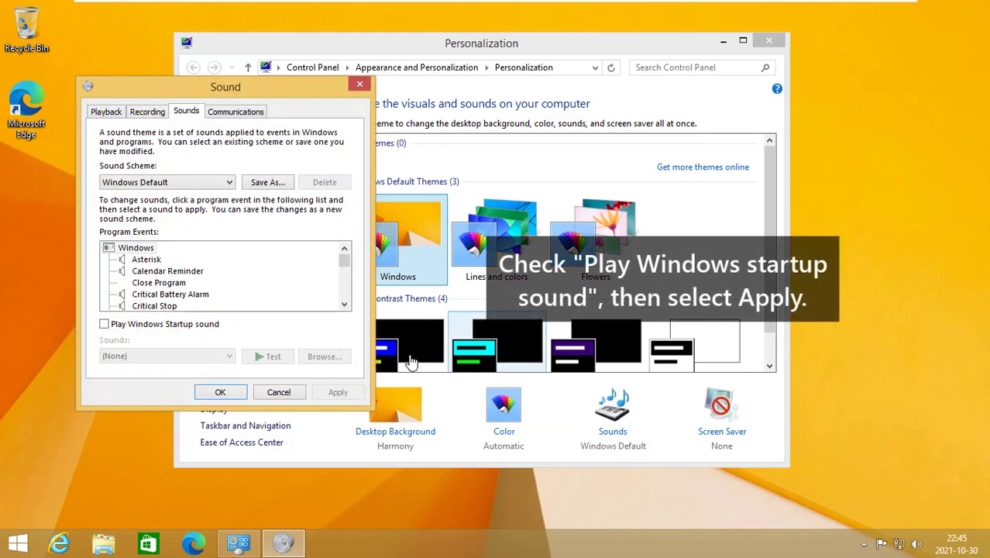
pyautogui.click(199, 325)
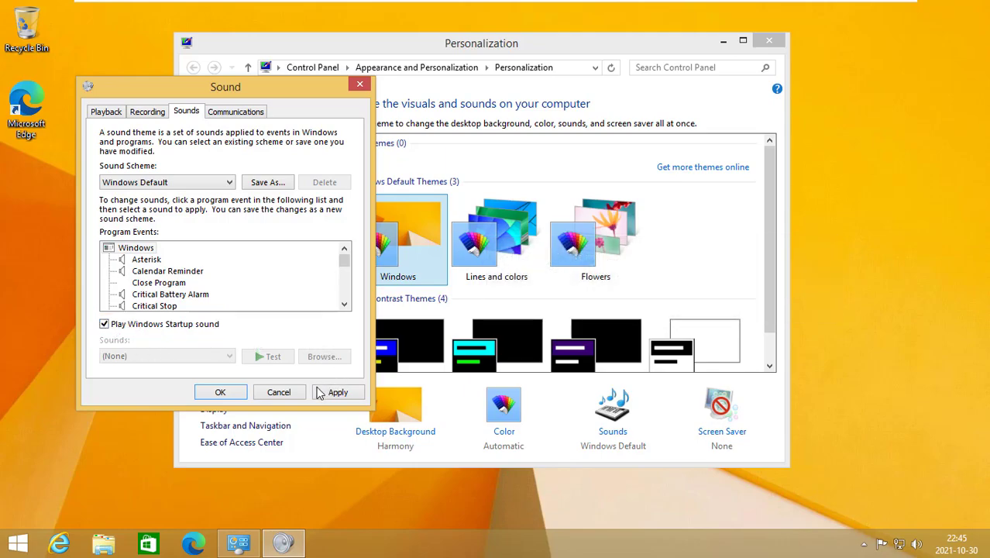
pyautogui.click(356, 398)
pyautogui.click(208, 394)
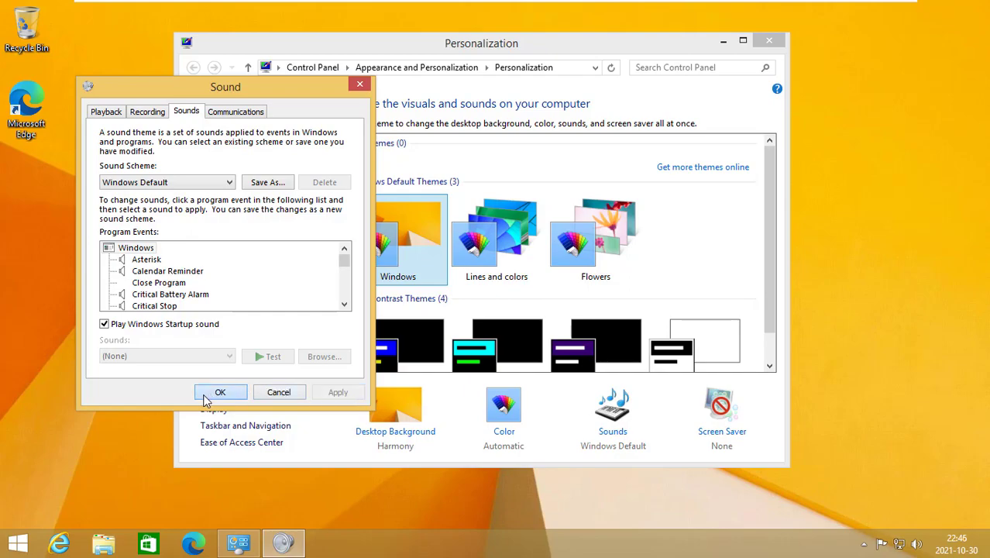
pyautogui.click(769, 40)
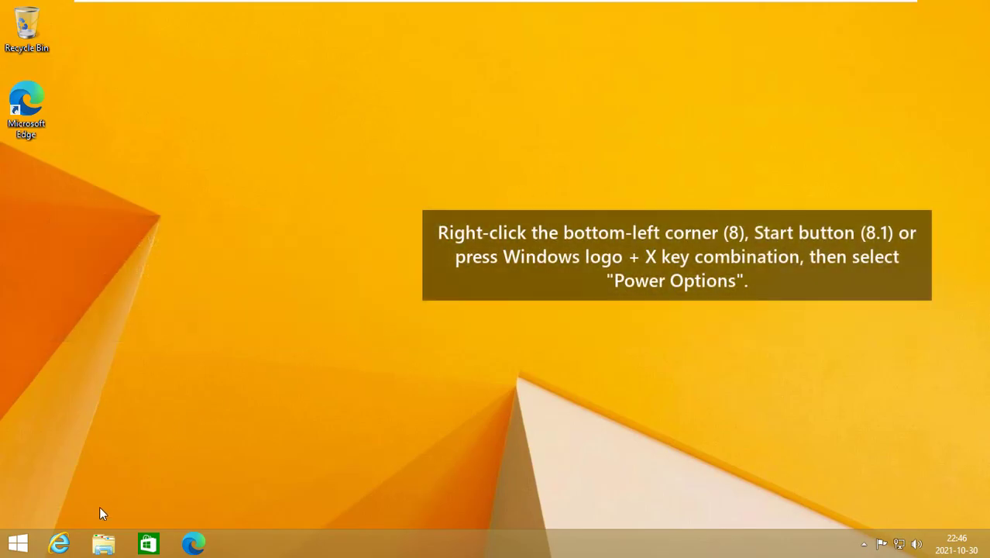
# - Open the Power Options page that defines what the power button does to examine its shutdown settings
pyautogui.rightClick(17, 544)
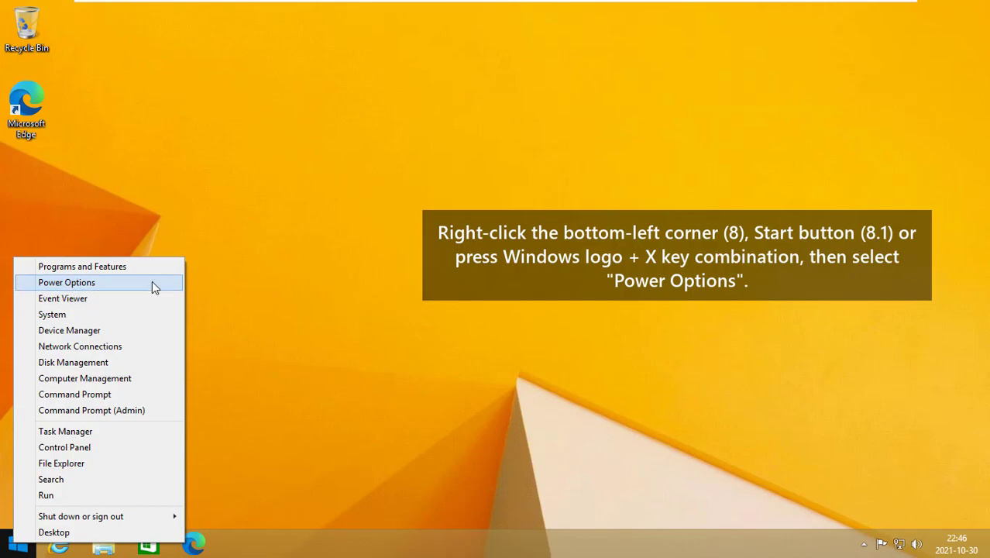
pyautogui.click(65, 282)
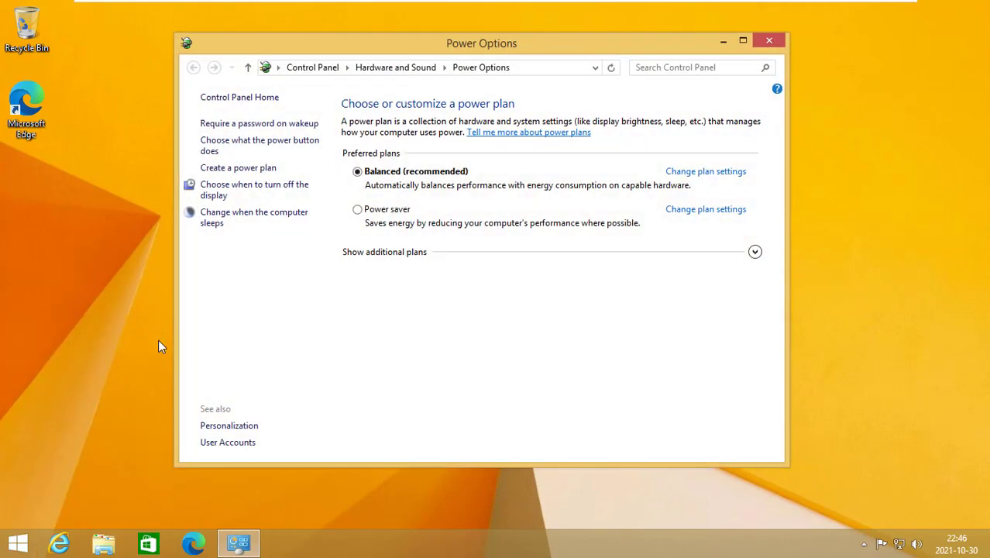
pyautogui.click(279, 149)
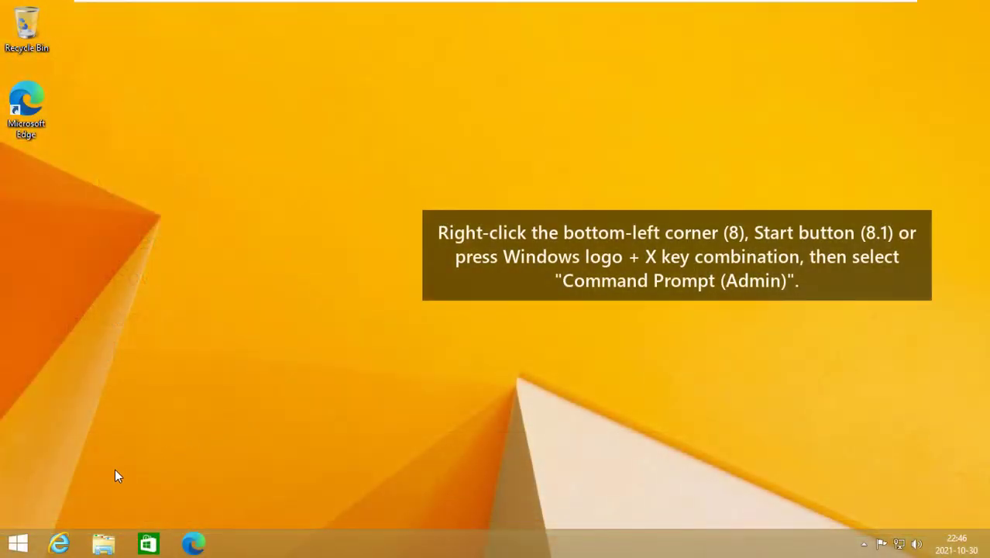
# - Enable hibernation by running powercfg -h on in an administrator Command Prompt, then close the prompt
pyautogui.rightClick(16, 545)
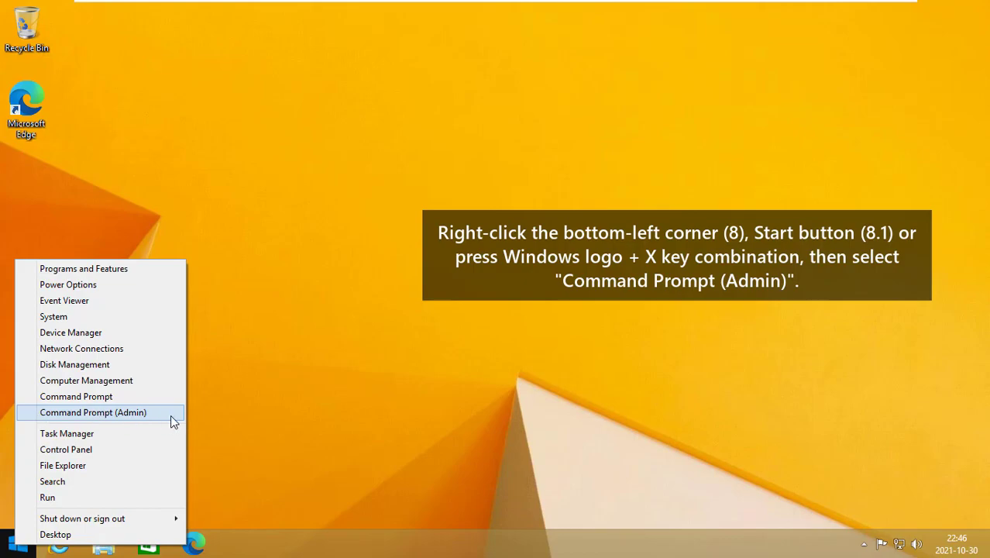
pyautogui.click(56, 413)
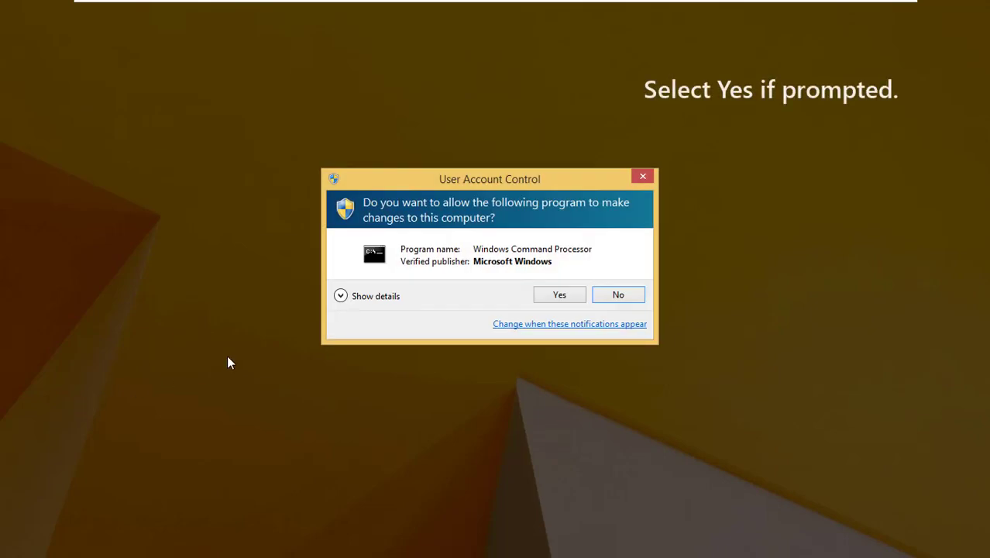
pyautogui.click(560, 295)
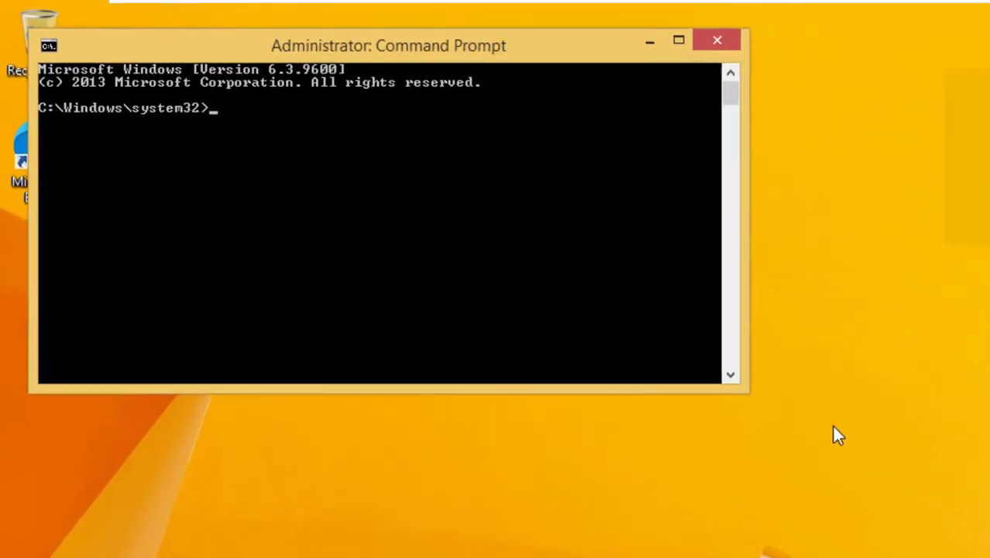
pyautogui.write('powerc')
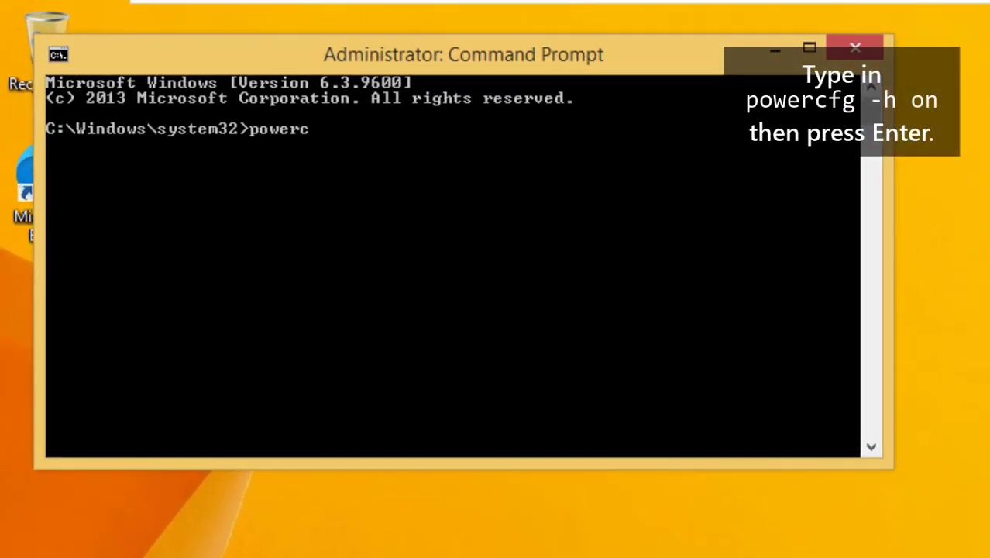
pyautogui.write('fg -h')
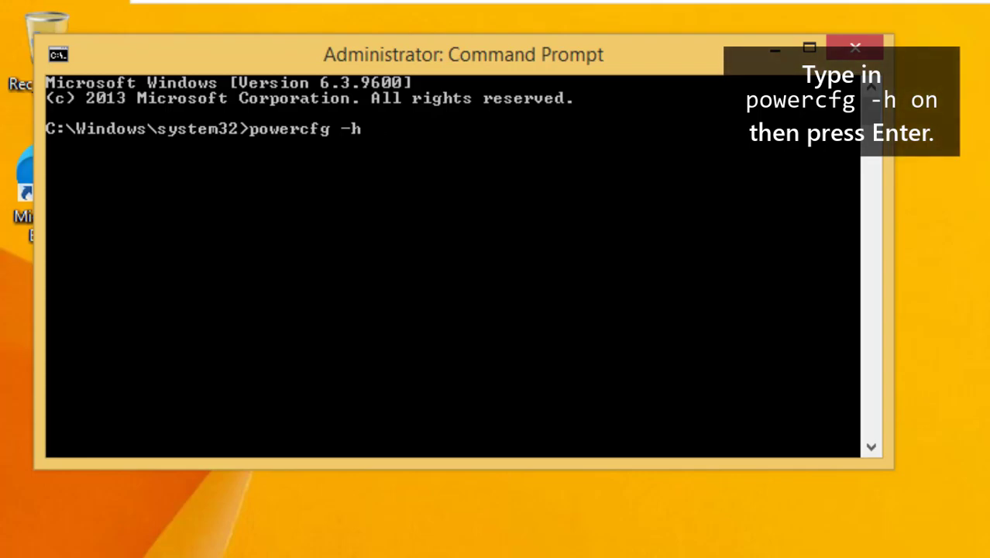
pyautogui.write(' on')
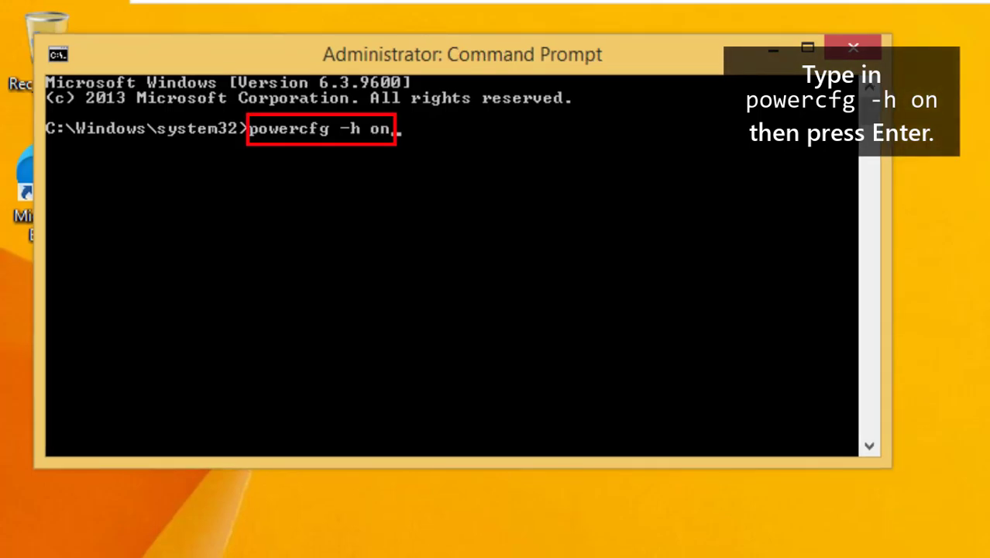
pyautogui.press('Return')
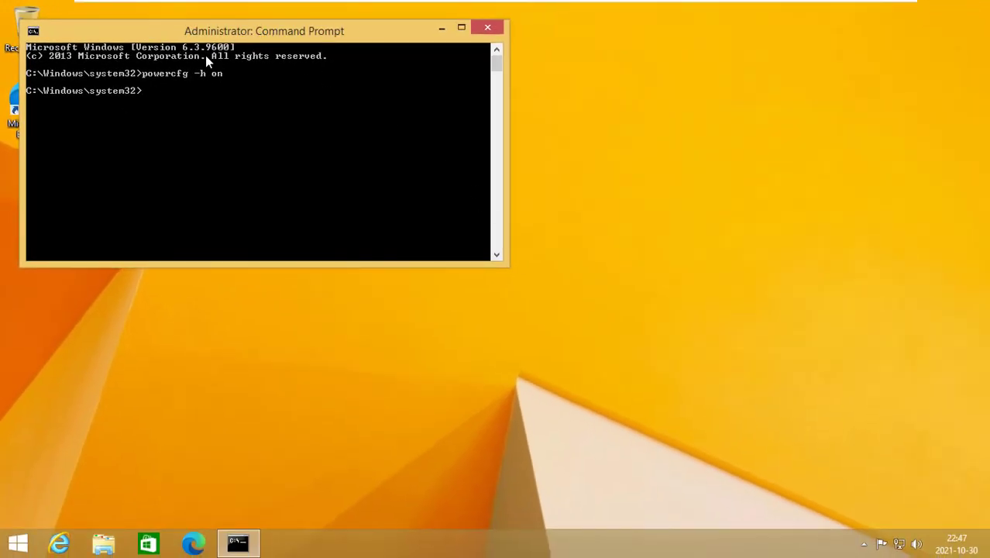
pyautogui.click(485, 28)
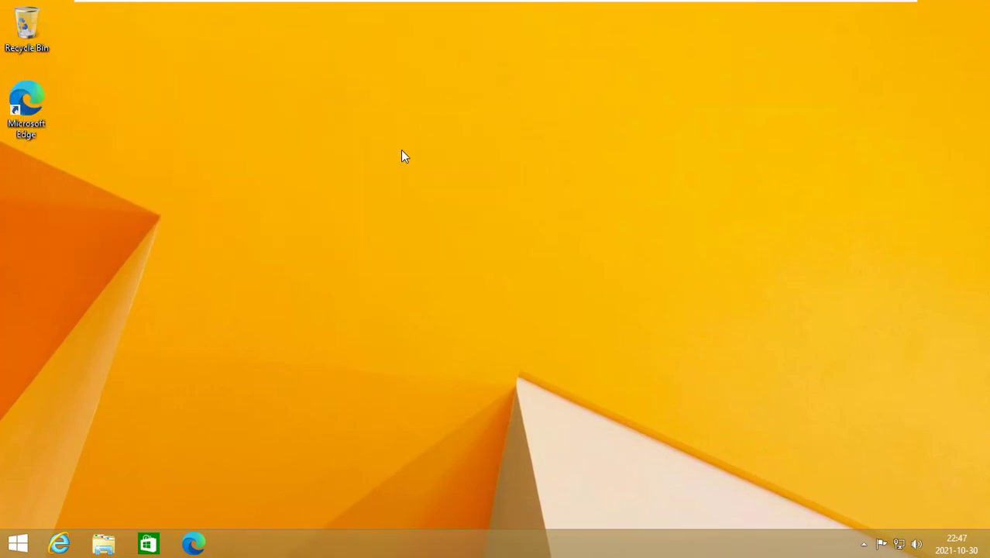
# - Turn off fast startup in the Power Options shutdown settings, save the changes and close the window
pyautogui.rightClick(17, 542)
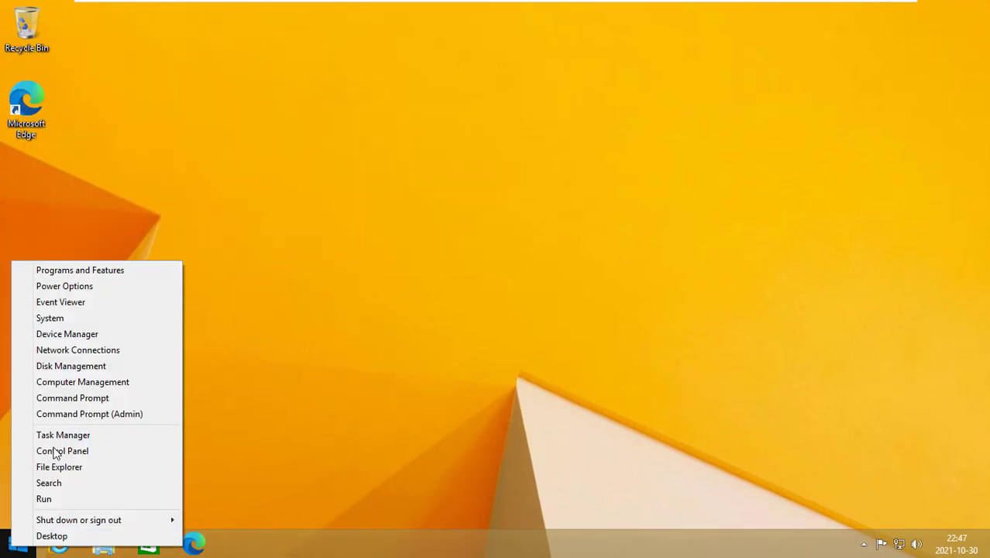
pyautogui.click(118, 286)
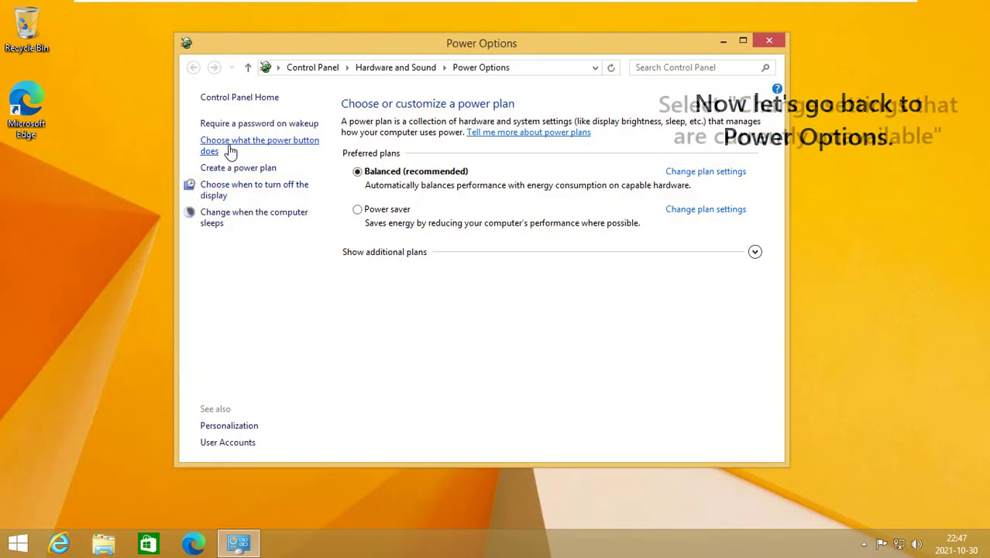
pyautogui.click(230, 151)
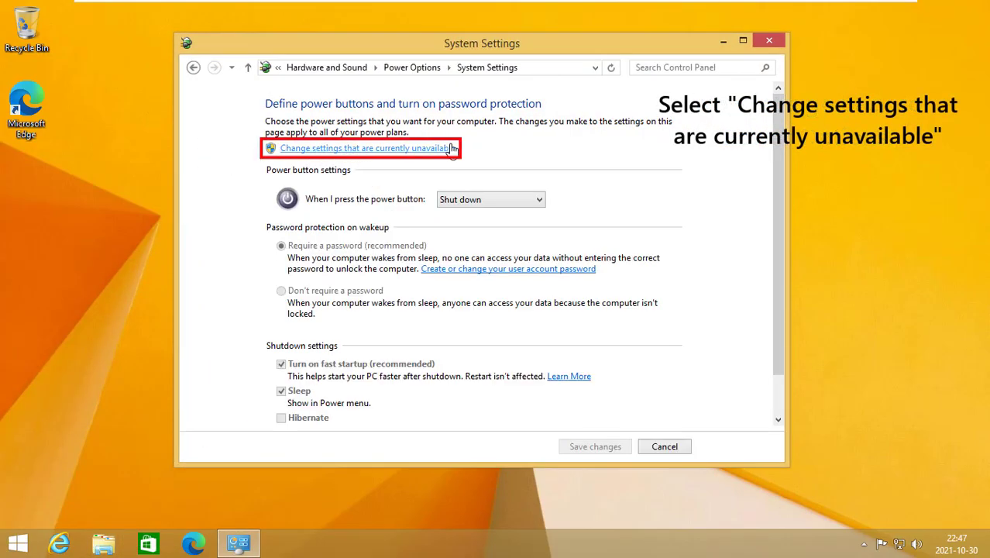
pyautogui.click(367, 150)
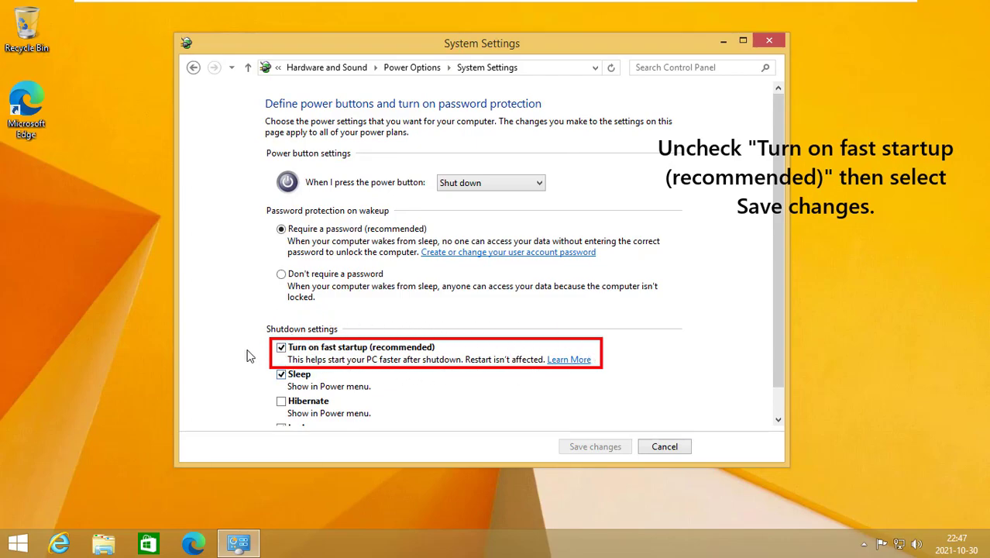
pyautogui.click(352, 348)
pyautogui.click(593, 449)
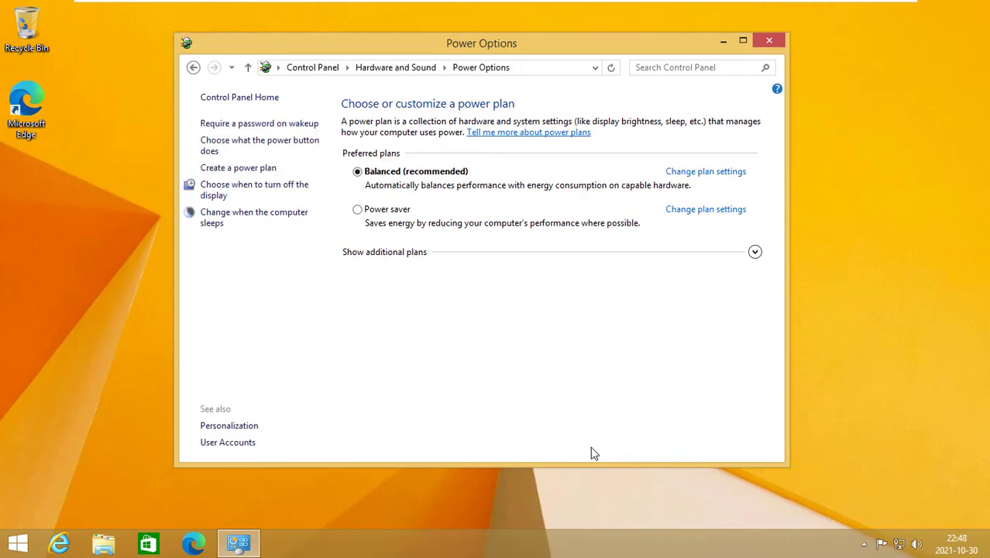
pyautogui.click(762, 39)
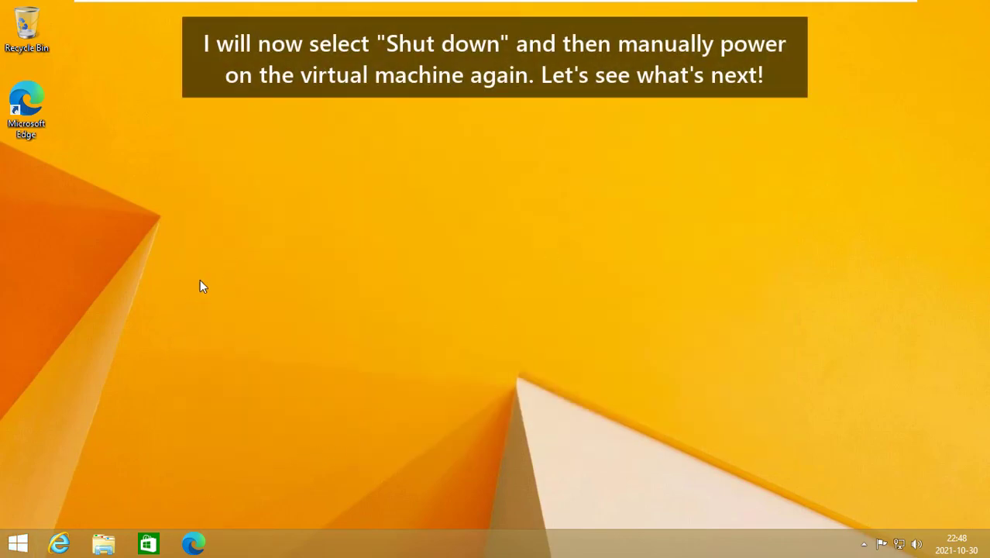
# - Shut down Windows and power the Windows 8.1 virtual machine back on
pyautogui.click(17, 543)
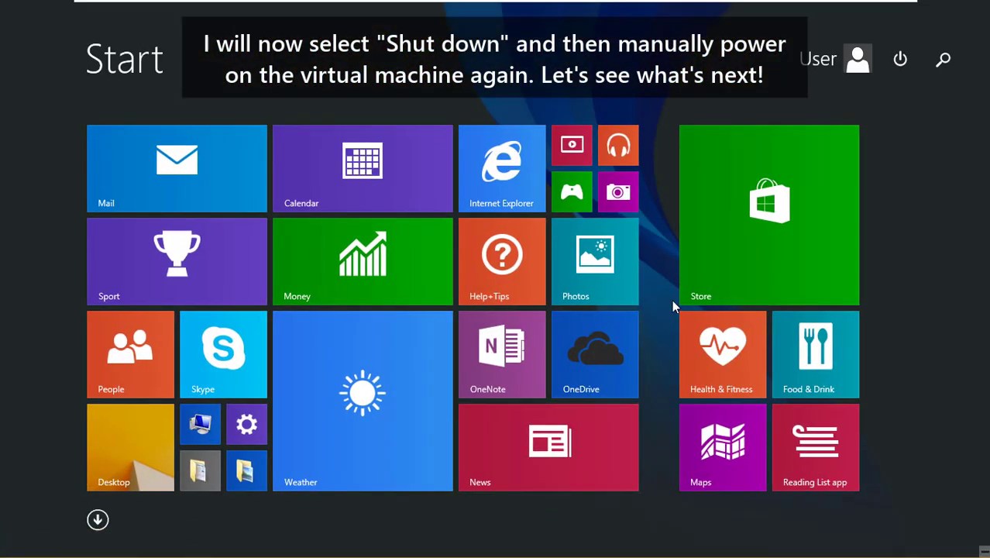
pyautogui.click(904, 61)
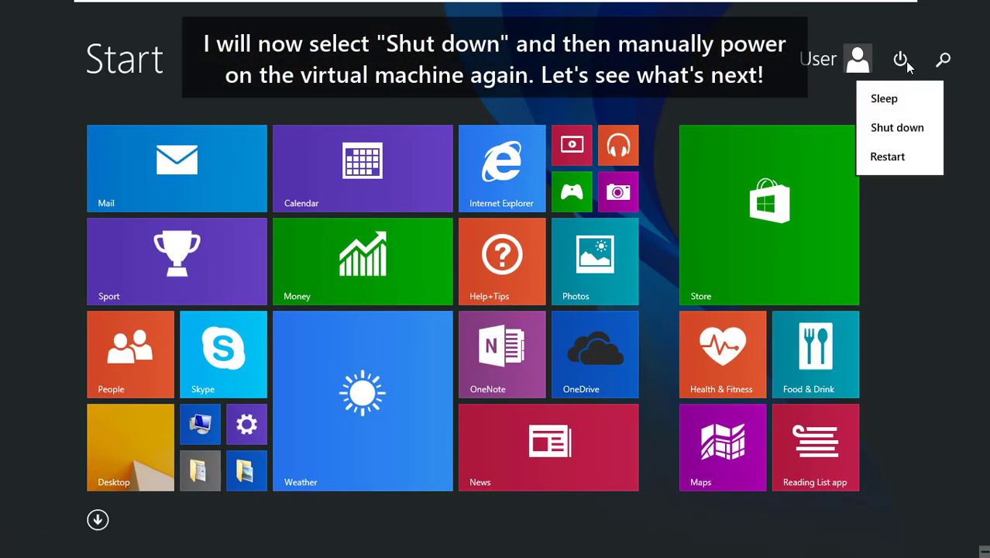
pyautogui.click(872, 127)
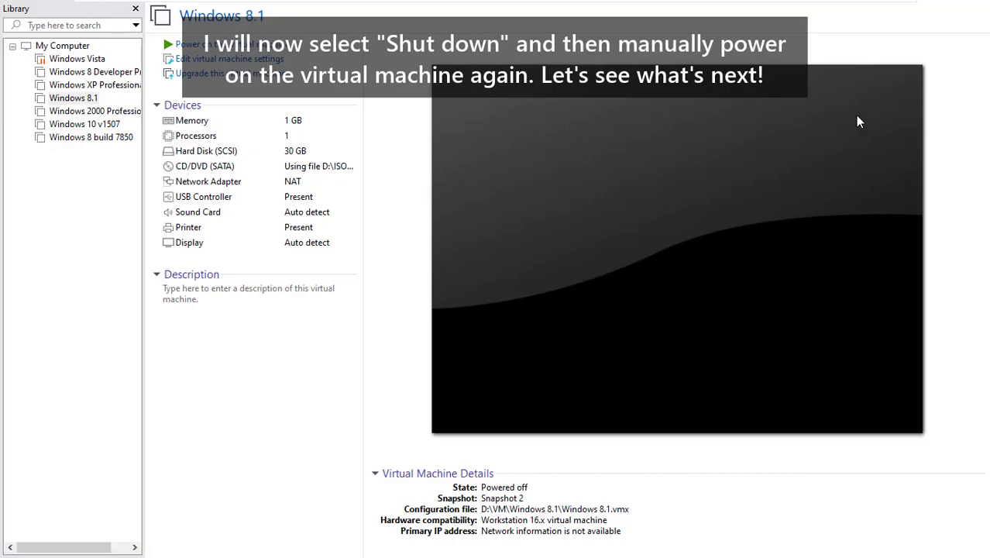
pyautogui.click(205, 47)
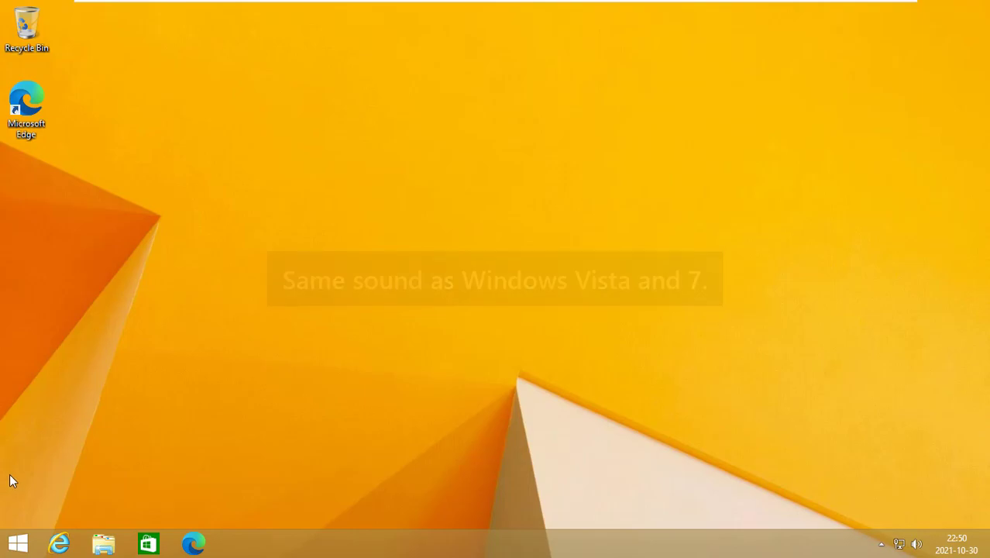
# - Run winver to view the installed Windows version, then close the About Windows dialog
pyautogui.press('super+r')
pyautogui.write('winver')
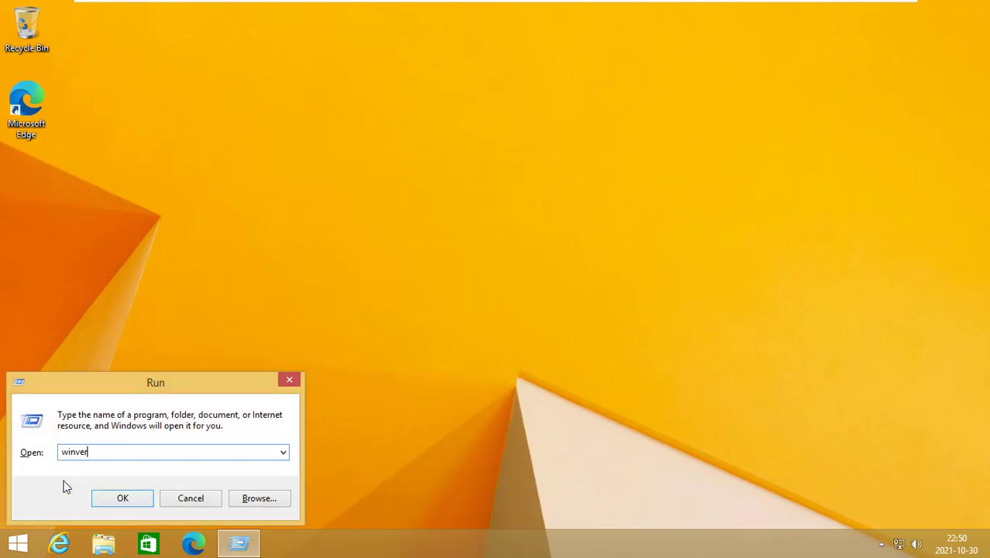
pyautogui.press('Return')
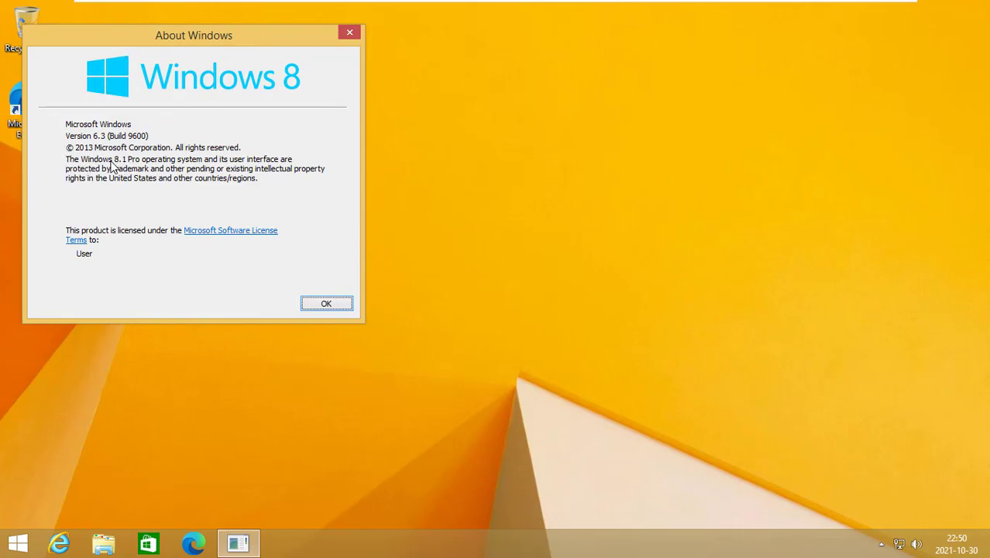
pyautogui.click(322, 307)
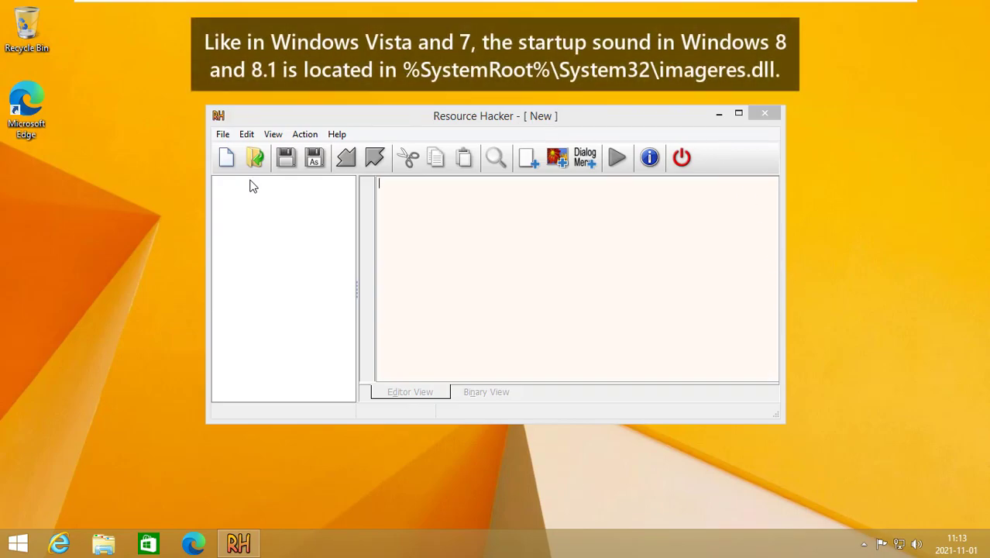
# - Open imageres.dll from C:\Windows\System32 in Resource Hacker and display its WAVE resource 5080 : 1033
pyautogui.click(252, 254)
pyautogui.click(260, 158)
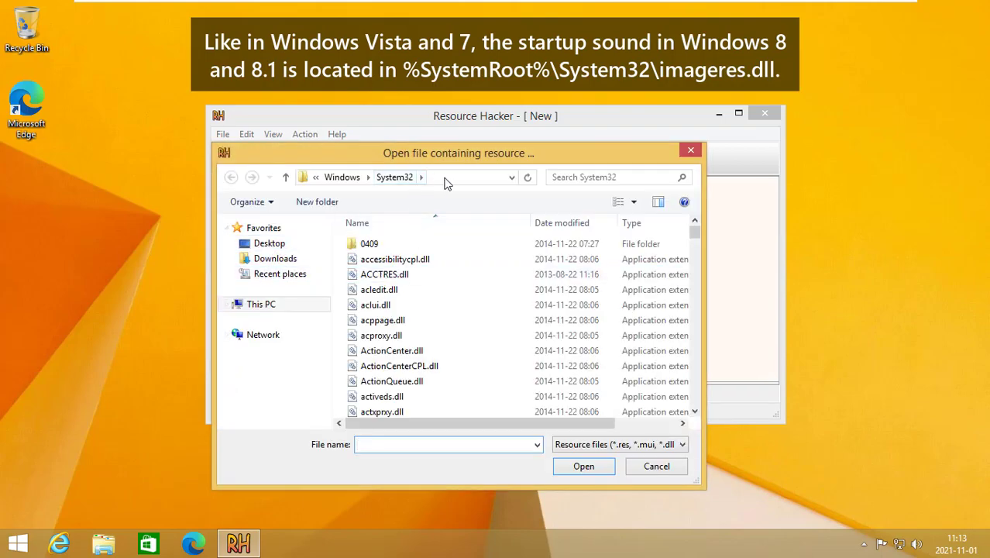
pyautogui.click(449, 183)
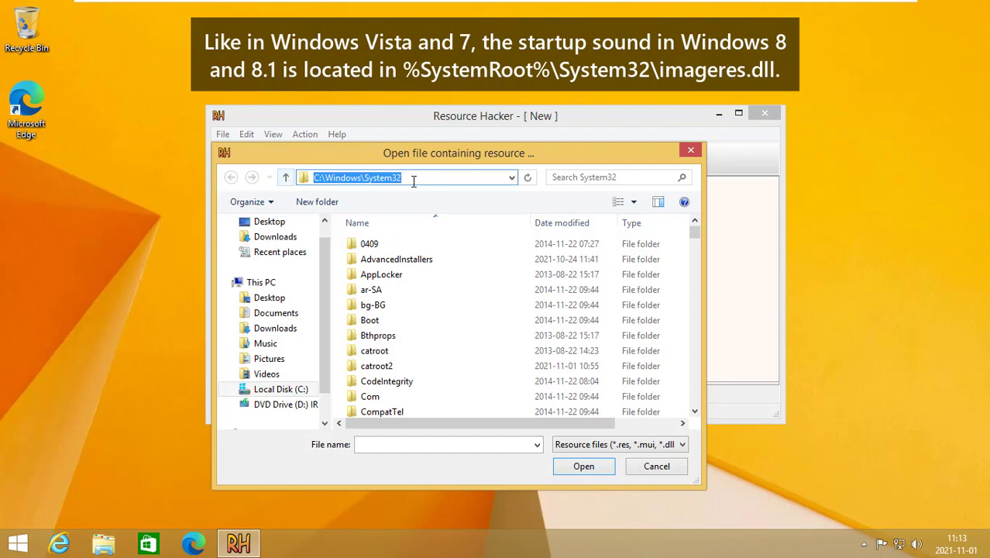
pyautogui.click(457, 440)
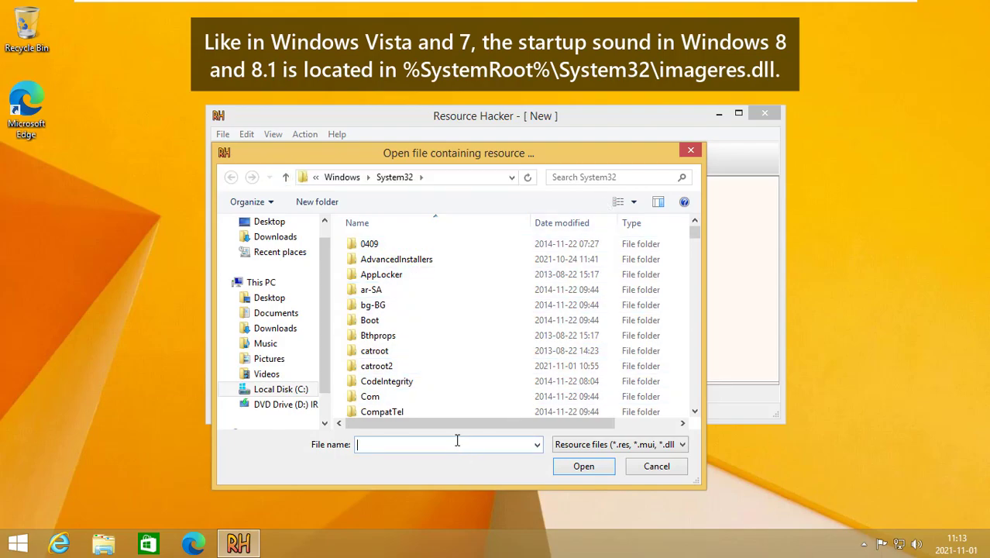
pyautogui.write('imageres.dll')
pyautogui.press('Down')
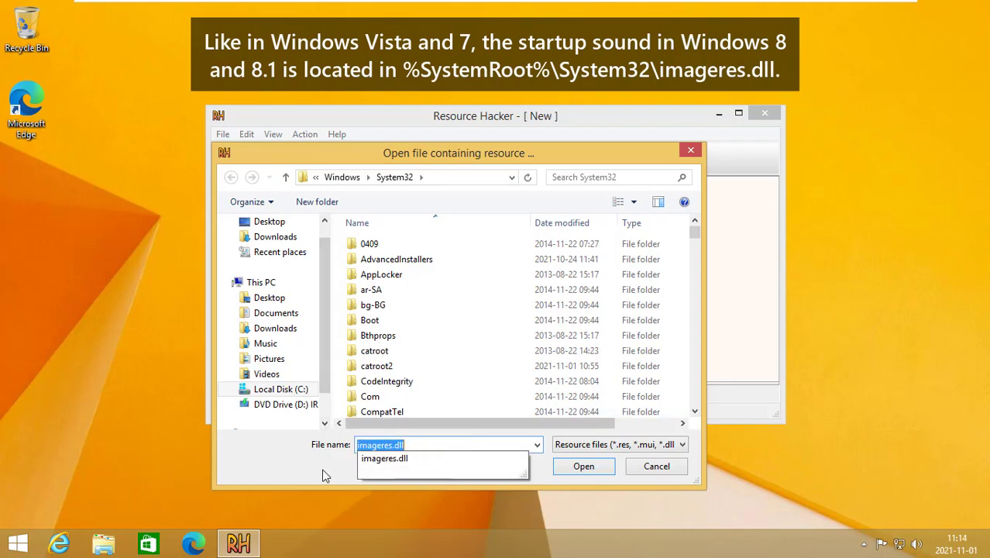
pyautogui.click(586, 473)
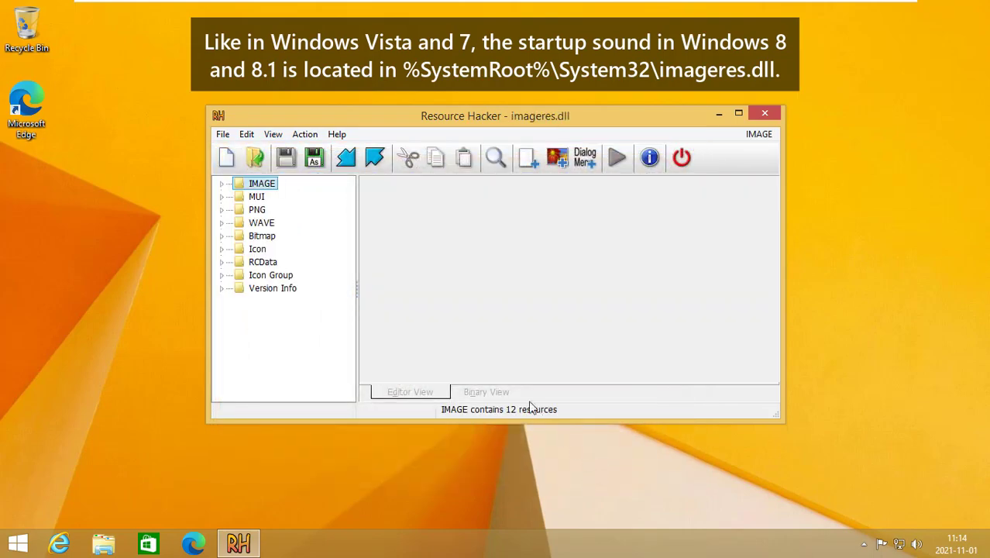
pyautogui.doubleClick(256, 223)
pyautogui.click(277, 235)
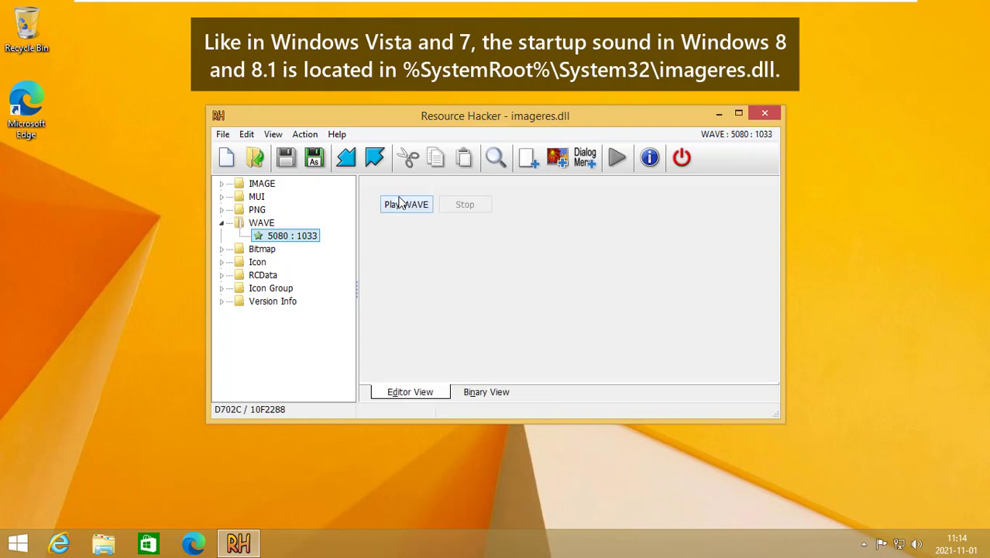
# - Play the WAVE resource 5080 : 1033 from the Windows 8.1 imageres.dll
pyautogui.click(406, 204)
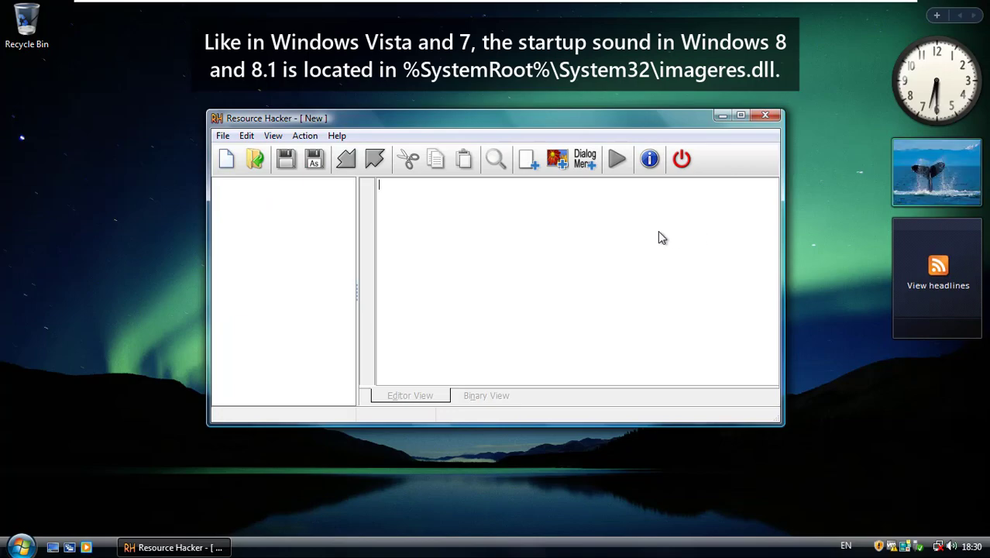
# - In the Windows Vista machine, open imageres.dll from C:\Windows\System32 in Resource Hacker
pyautogui.click(258, 157)
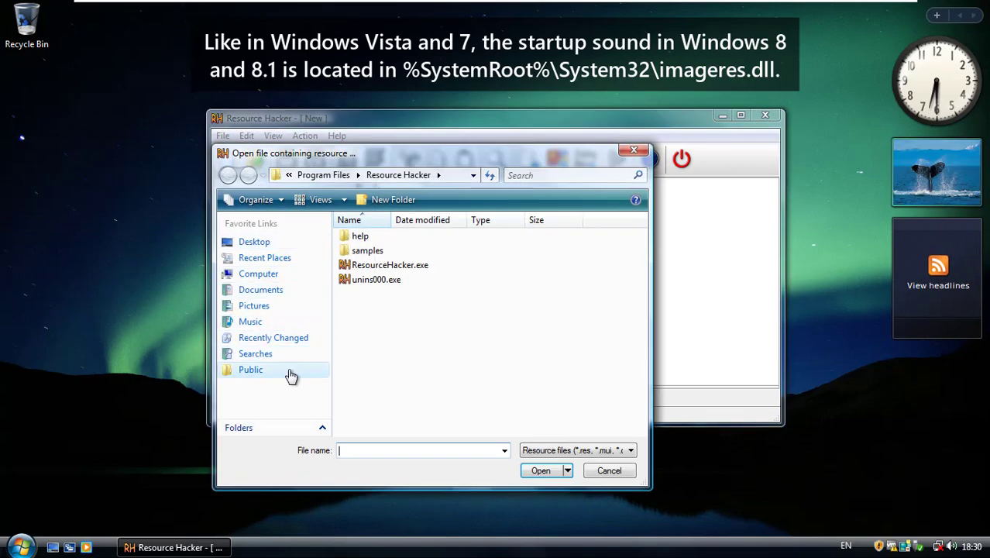
pyautogui.click(291, 431)
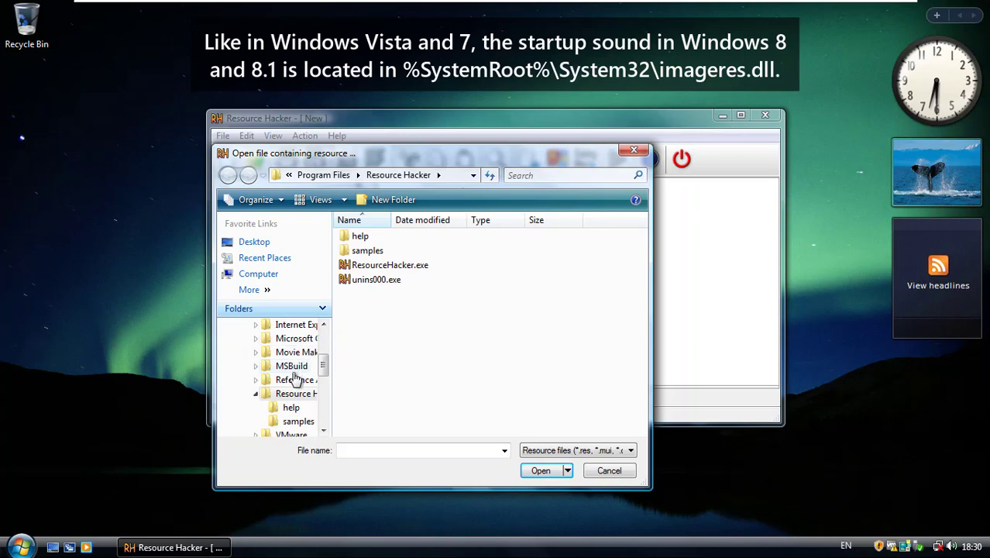
pyautogui.moveTo(325, 375); pyautogui.dragTo(329, 343)
pyautogui.click(291, 380)
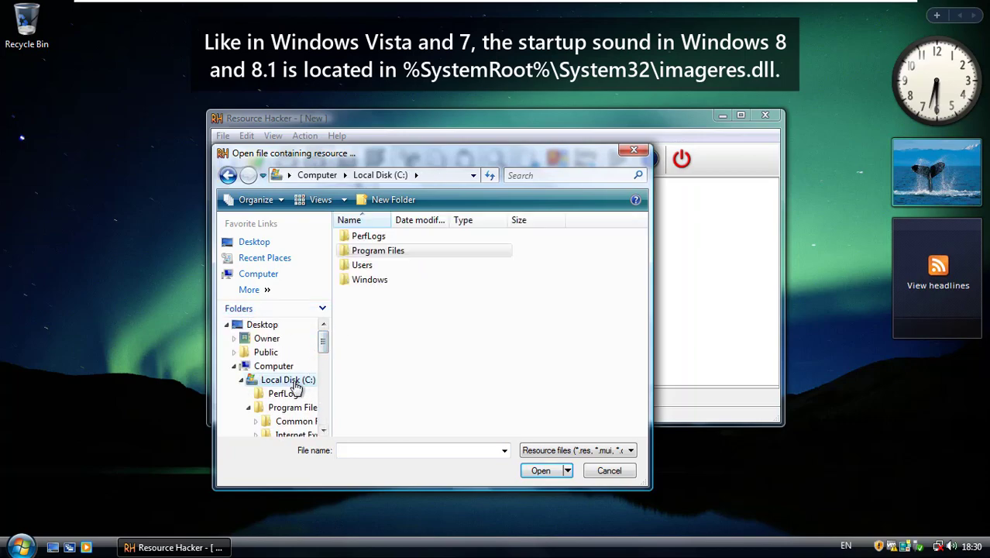
pyautogui.doubleClick(375, 283)
pyautogui.scroll(-13, 377, 285)
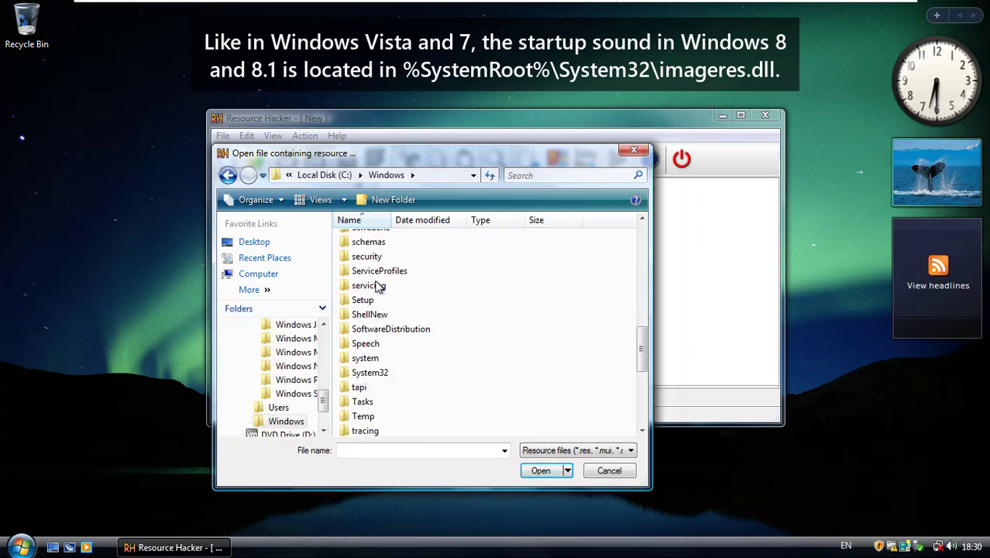
pyautogui.doubleClick(381, 372)
pyautogui.click(380, 451)
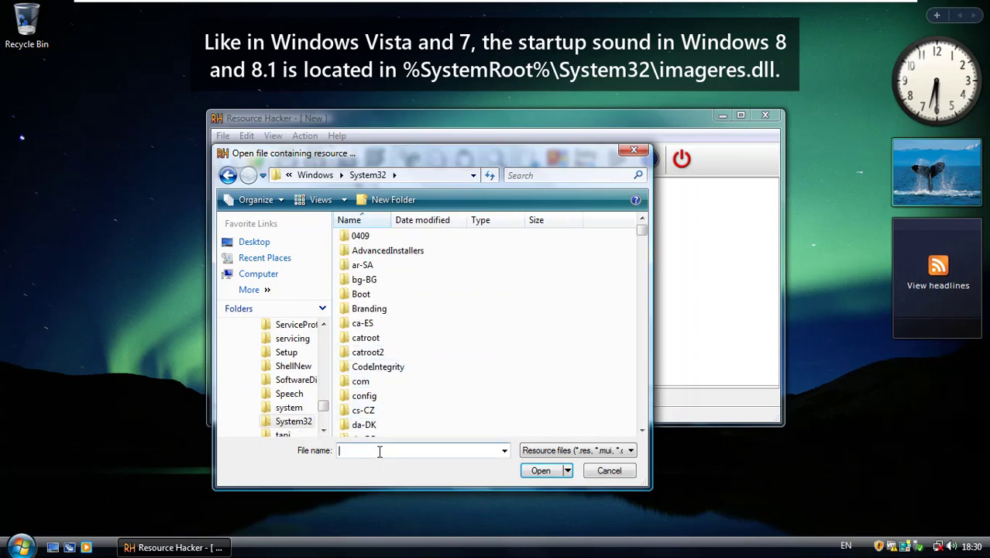
pyautogui.write('image')
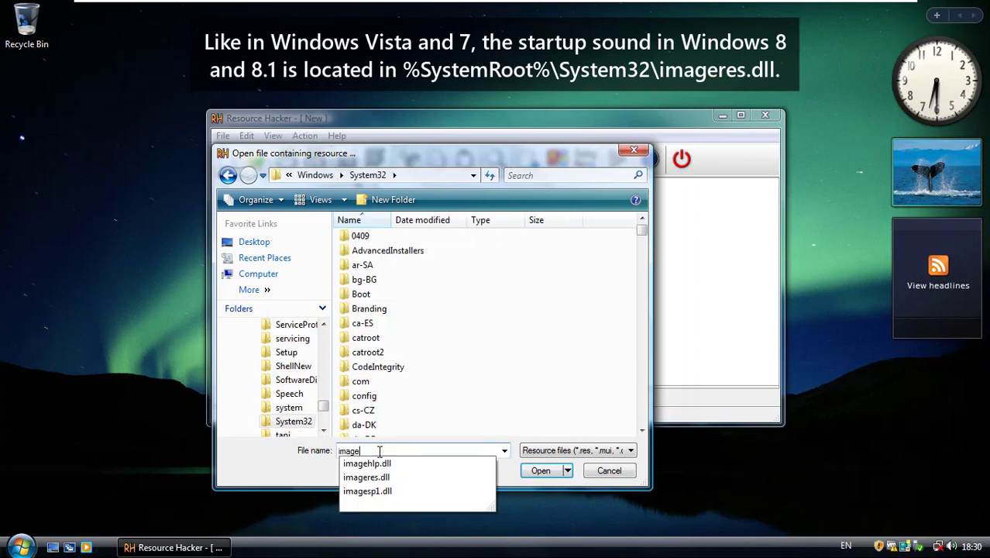
pyautogui.write('res.dll')
pyautogui.moveTo(380, 451); pyautogui.dragTo(282, 466)
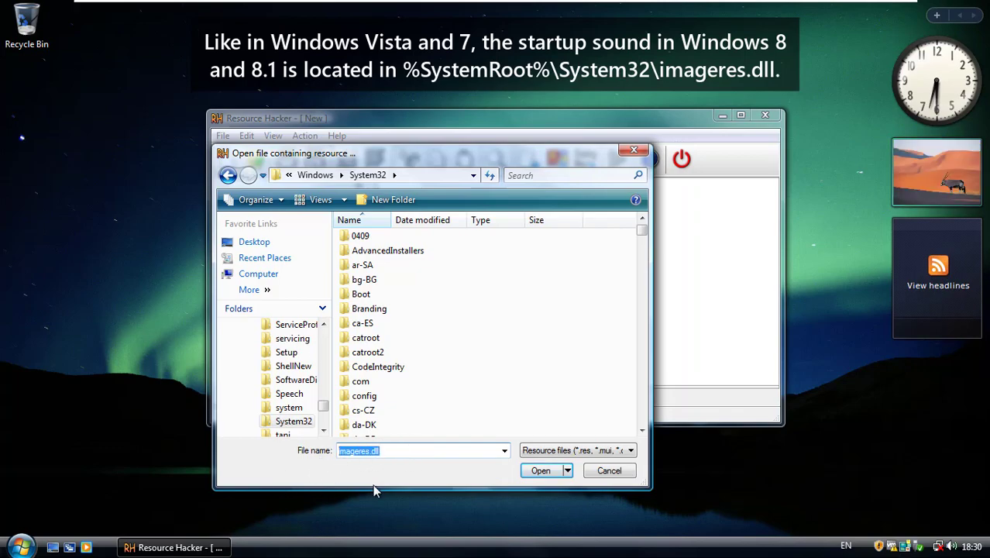
pyautogui.click(551, 473)
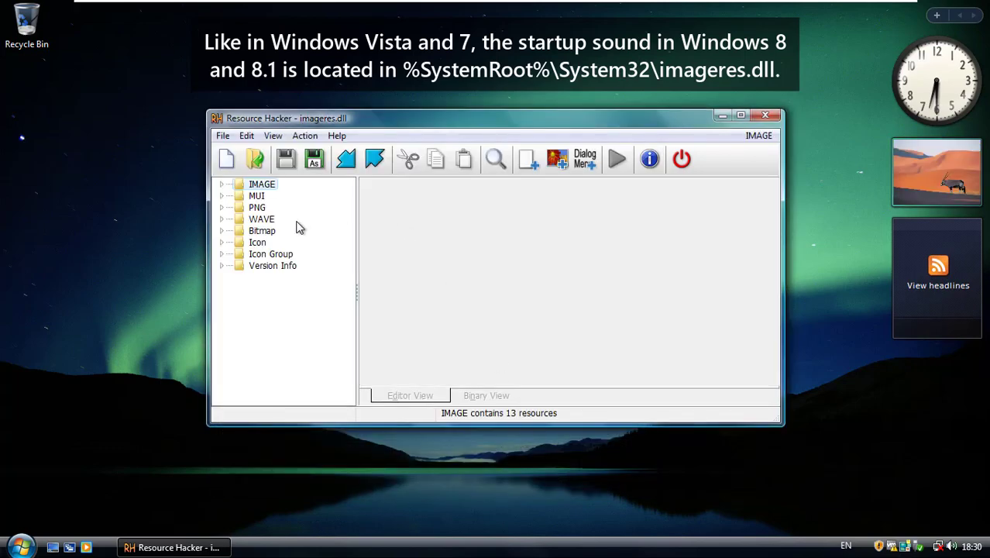
# - Display the WAVE resource 5051 : 1033 of the Vista imageres.dll and play its sound
pyautogui.click(222, 220)
pyautogui.click(277, 231)
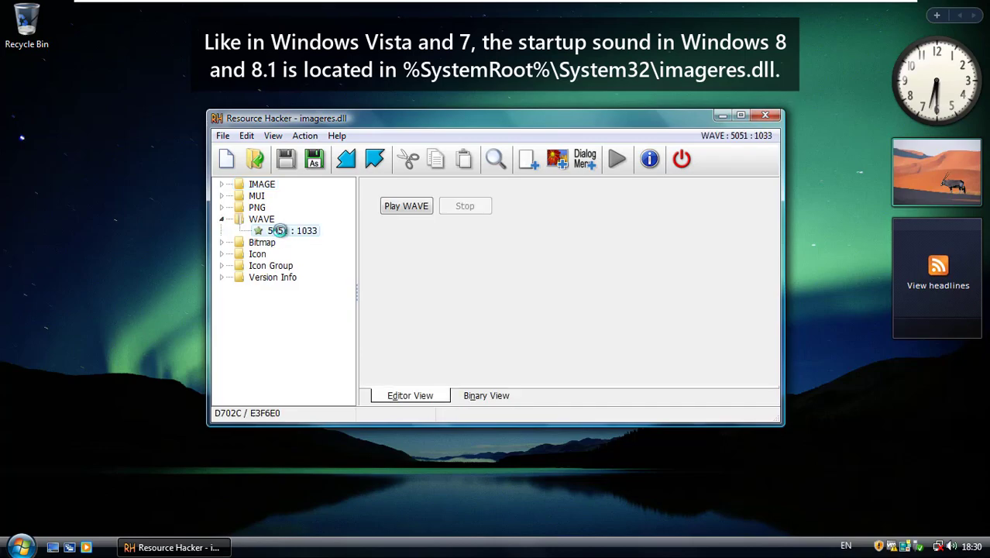
pyautogui.click(403, 209)
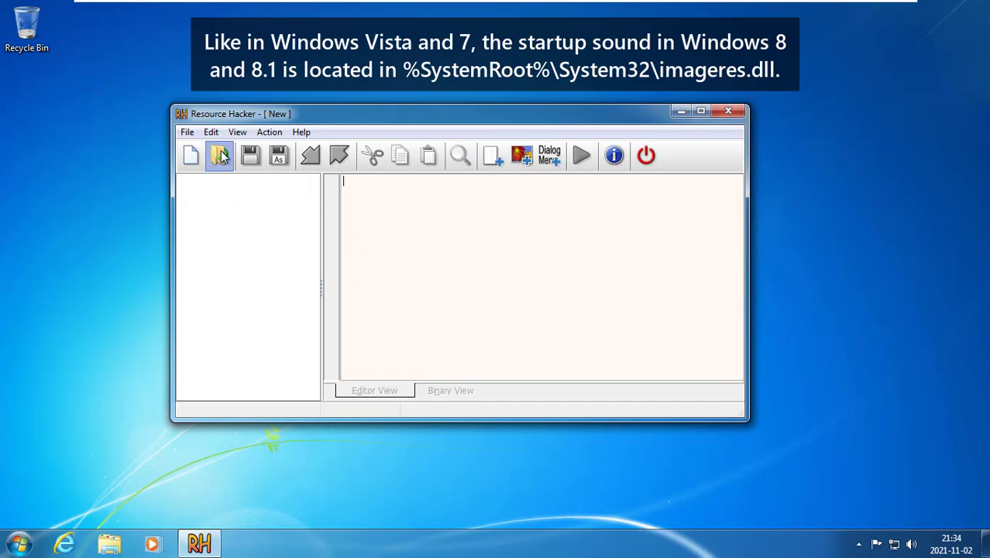
# - In the Windows 7 machine, open imageres.dll from C:\Windows\System32 in Resource Hacker
pyautogui.click(220, 155)
pyautogui.click(225, 406)
pyautogui.doubleClick(357, 286)
pyautogui.scroll(-5, 378, 279)
pyautogui.doubleClick(364, 360)
pyautogui.click(361, 443)
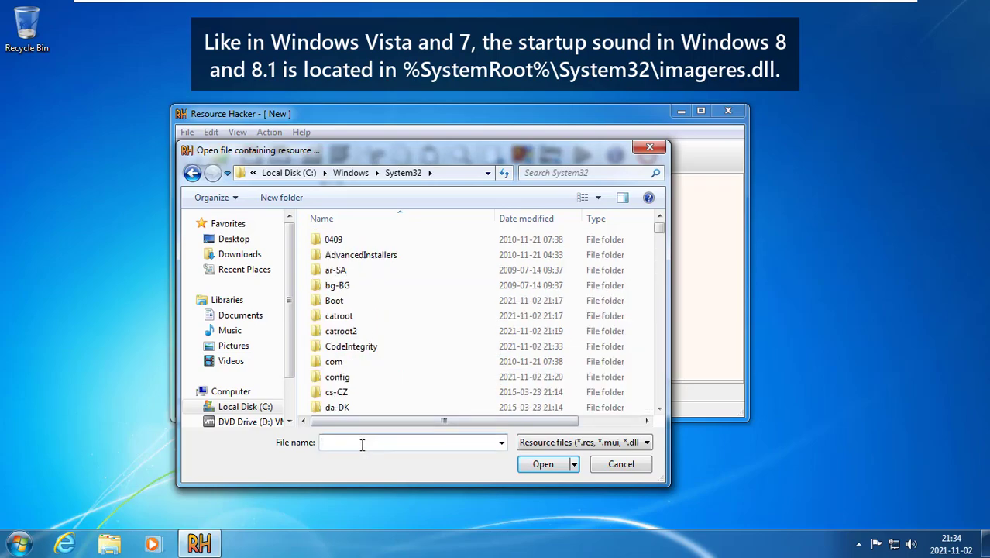
pyautogui.write('imageres.dll')
pyautogui.doubleClick(341, 446)
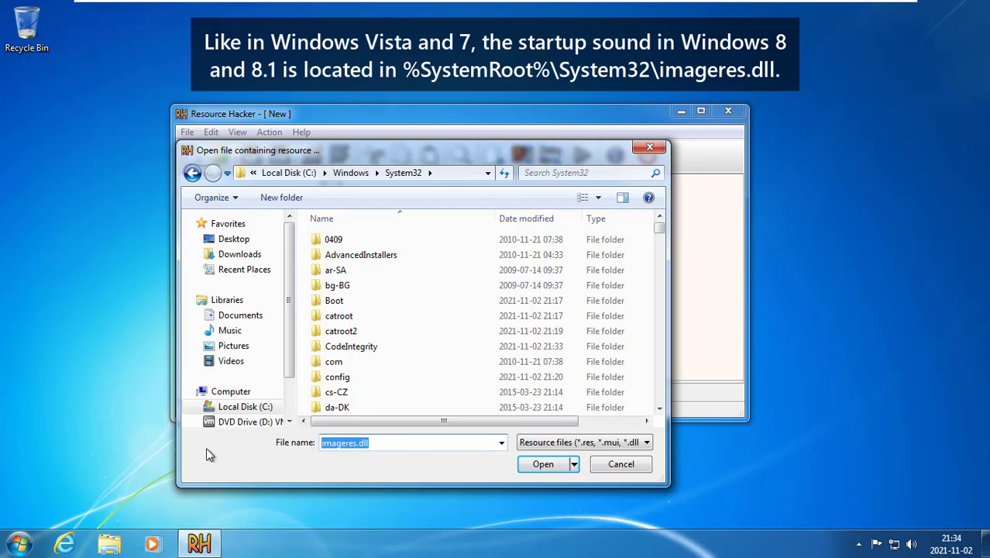
pyautogui.click(545, 464)
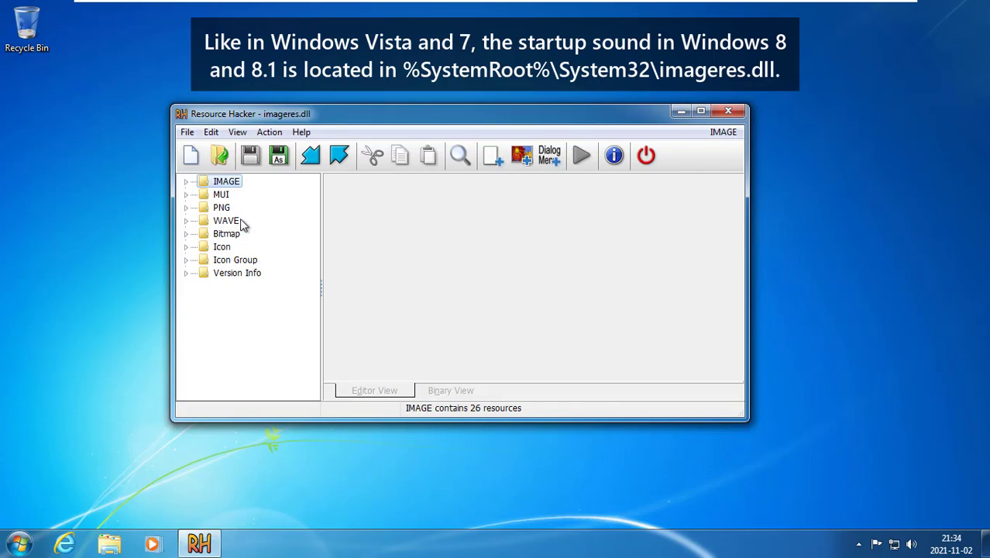
# - Display the WAVE resource 5080 : 1033 of the Windows 7 imageres.dll and play its sound
pyautogui.click(228, 223)
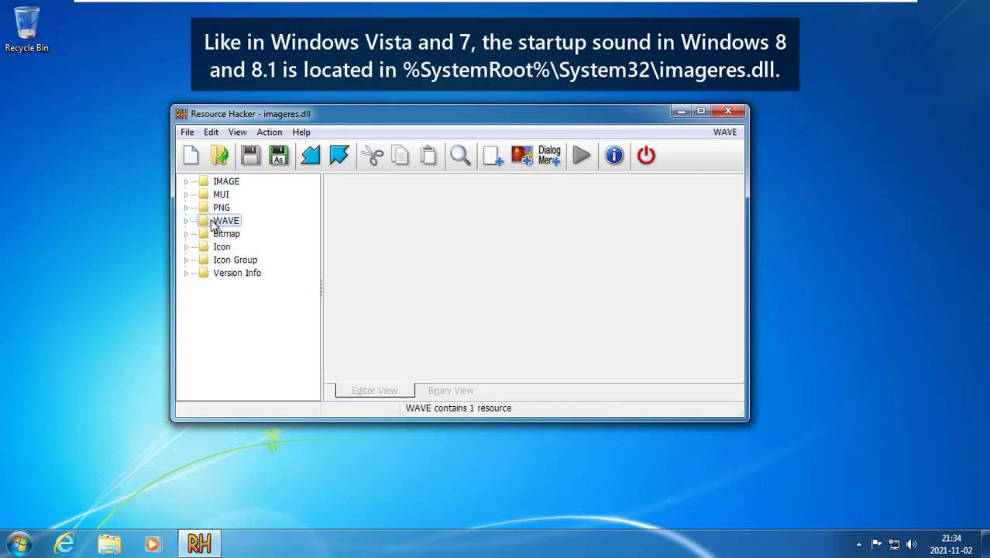
pyautogui.doubleClick(216, 222)
pyautogui.click(265, 234)
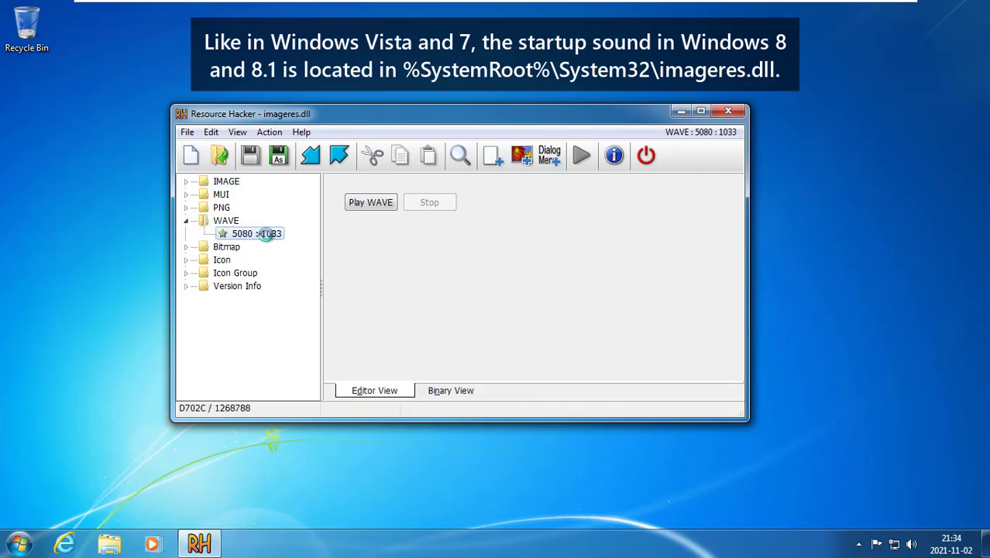
pyautogui.click(371, 202)
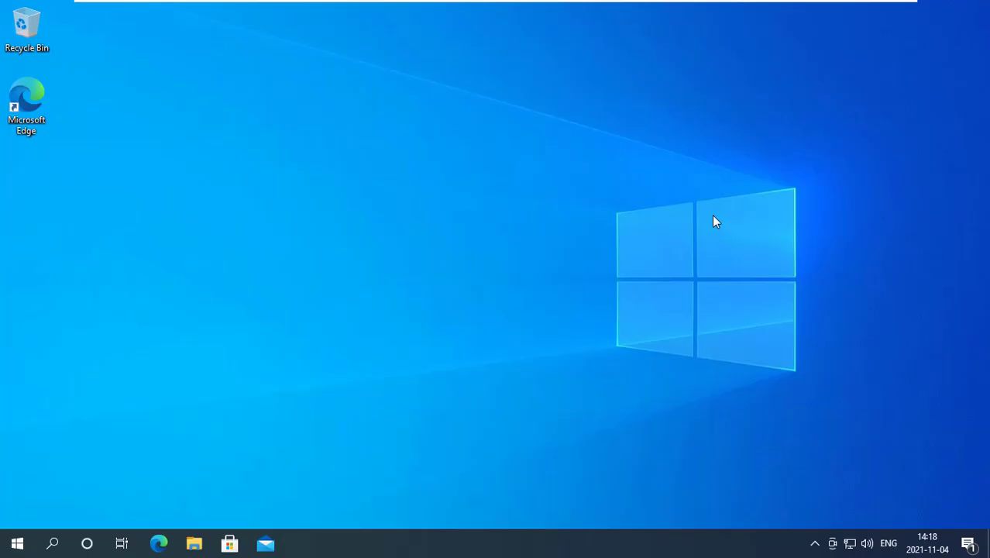
# - In the Windows 10 machine, run winver to view the installed version, then close the About Windows dialog
pyautogui.press('super+r')
pyautogui.write('winver')
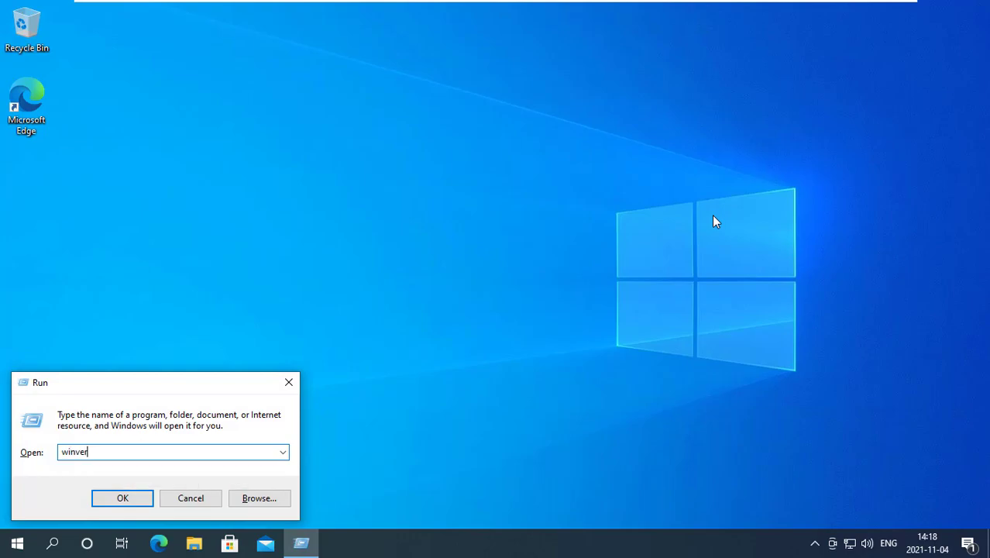
pyautogui.press('Return')
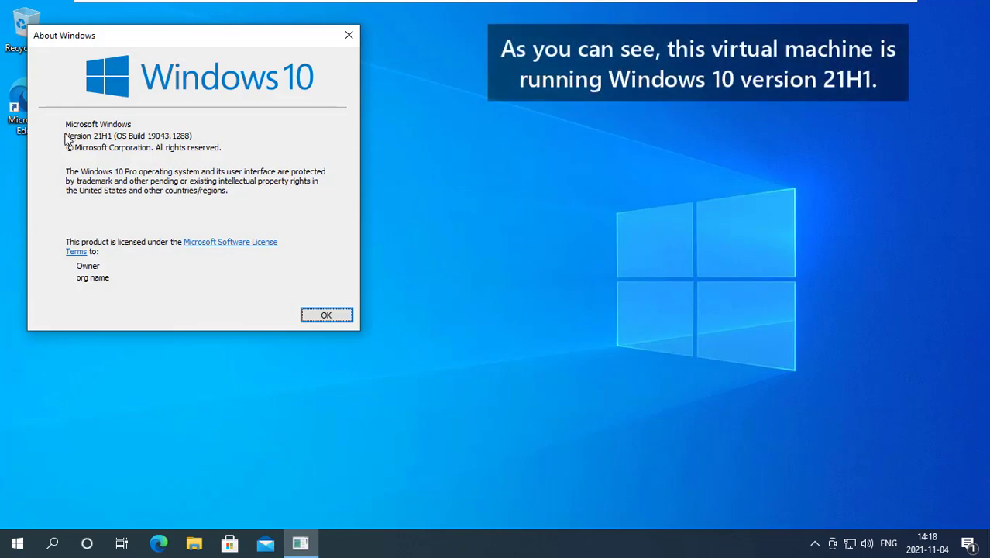
pyautogui.moveTo(151, 48); pyautogui.dragTo(457, 126)
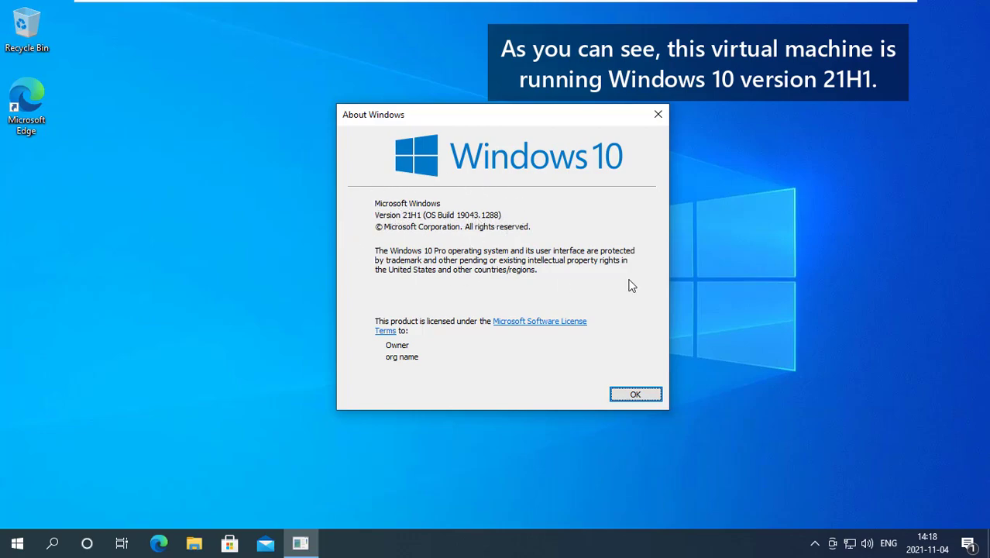
pyautogui.click(638, 395)
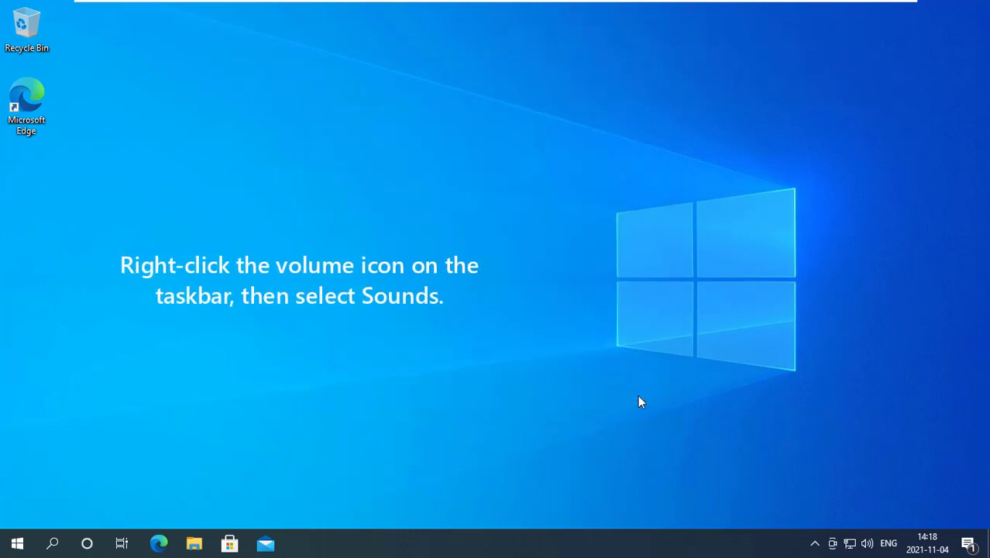
# - Enable Play Windows Startup sound in the Windows sound settings, apply the change and close the dialog
pyautogui.rightClick(868, 544)
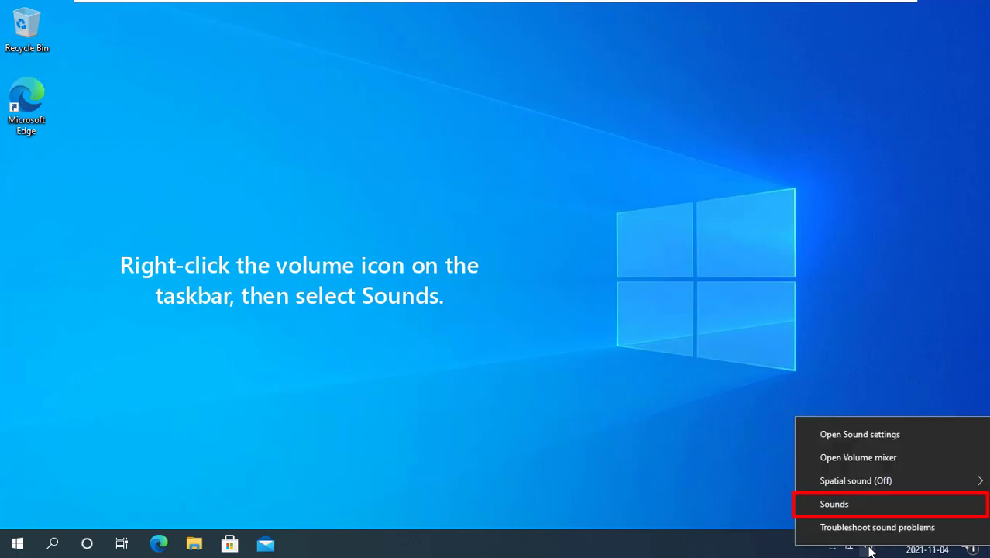
pyautogui.click(875, 503)
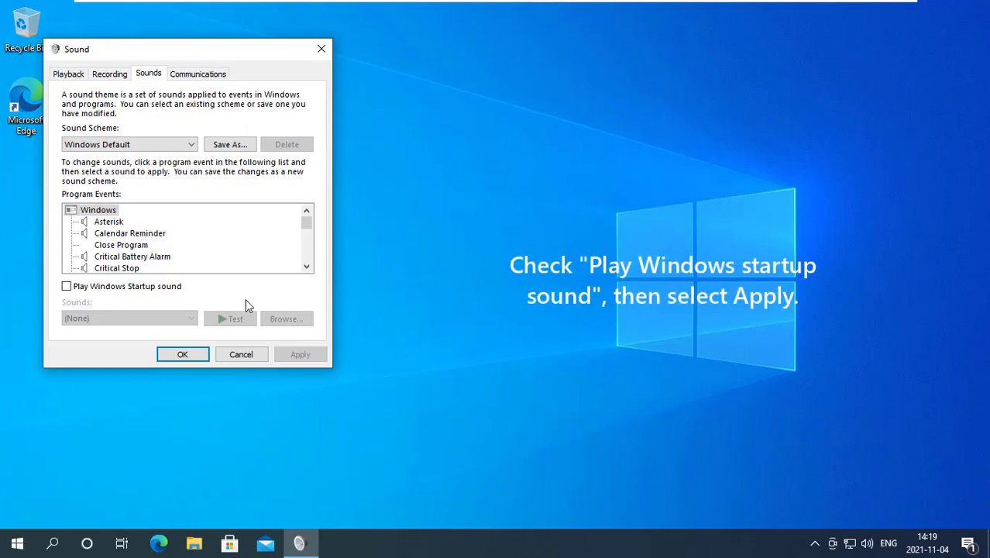
pyautogui.click(132, 288)
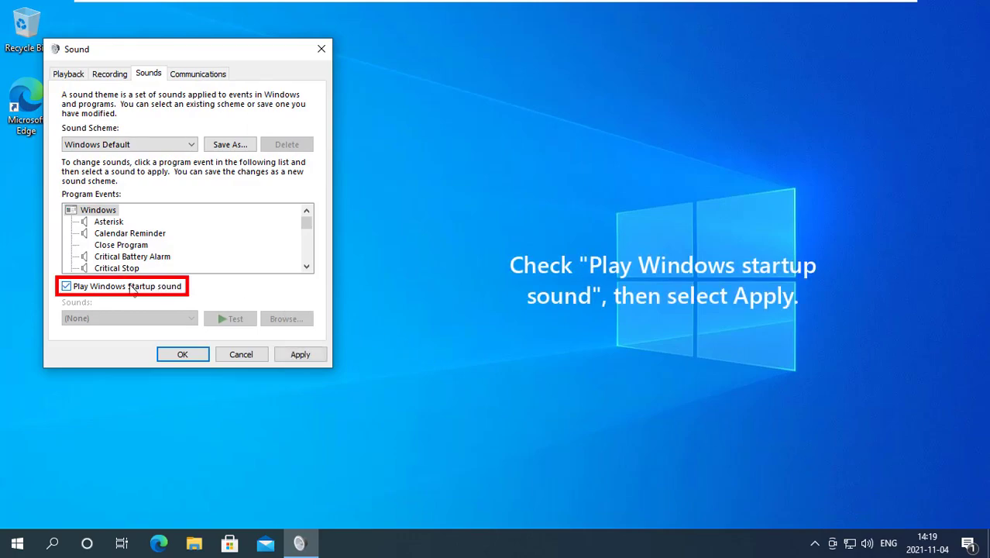
pyautogui.click(298, 353)
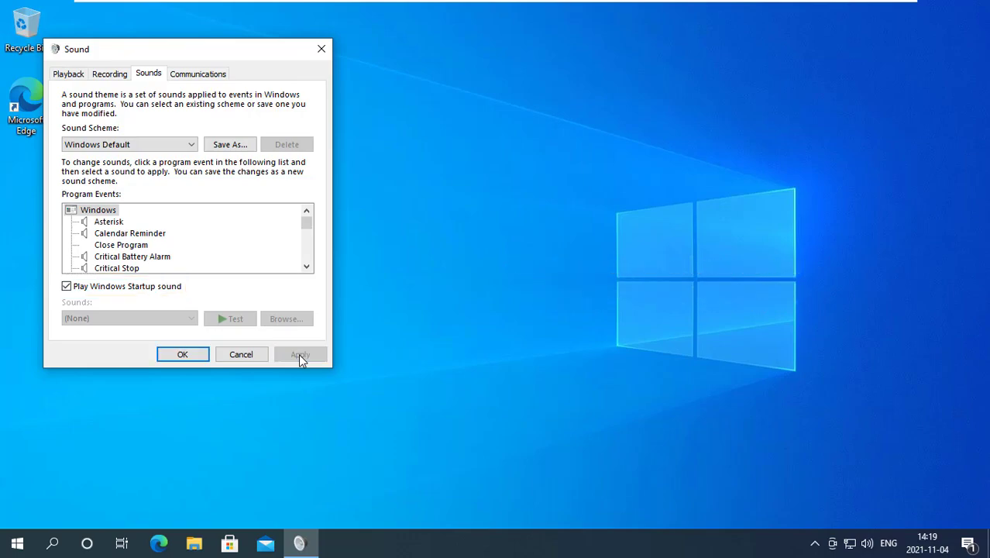
pyautogui.click(199, 354)
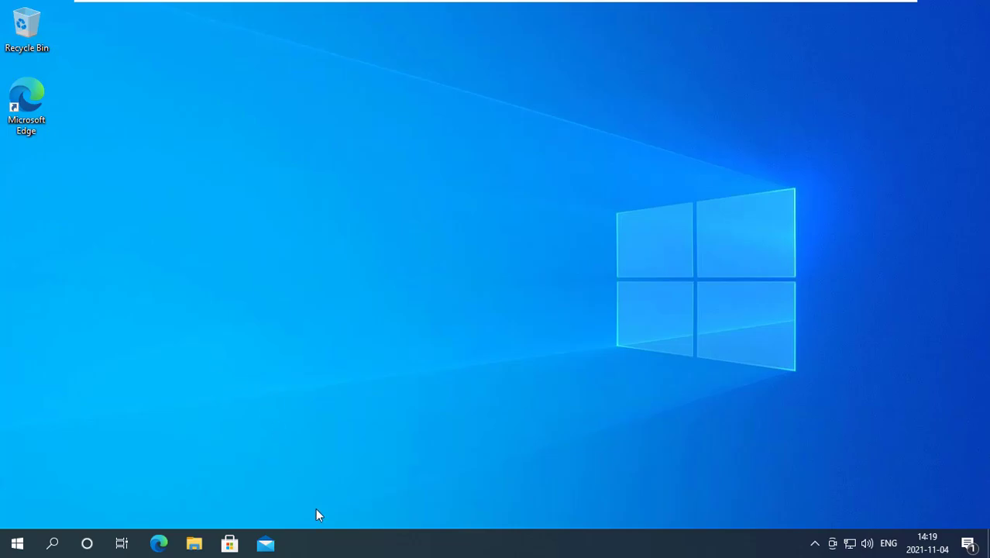
# - Check the CPU performance details and up time in Task Manager, then close it
pyautogui.rightClick(322, 545)
pyautogui.click(366, 463)
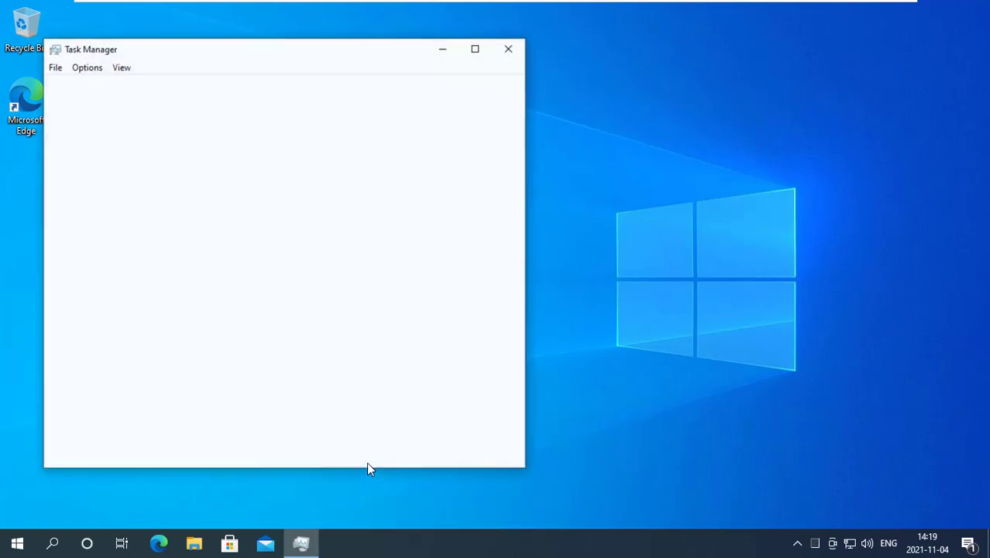
pyautogui.click(127, 86)
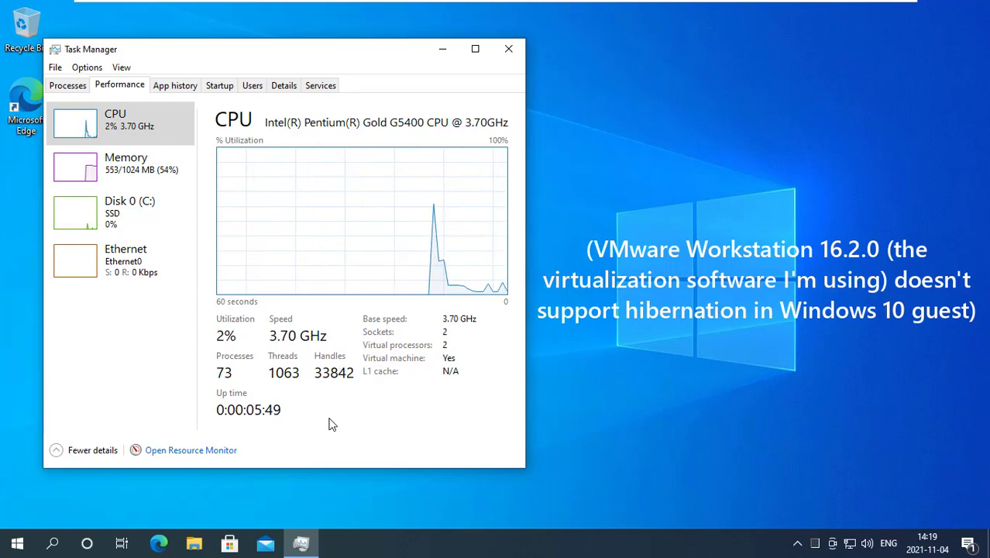
pyautogui.click(499, 52)
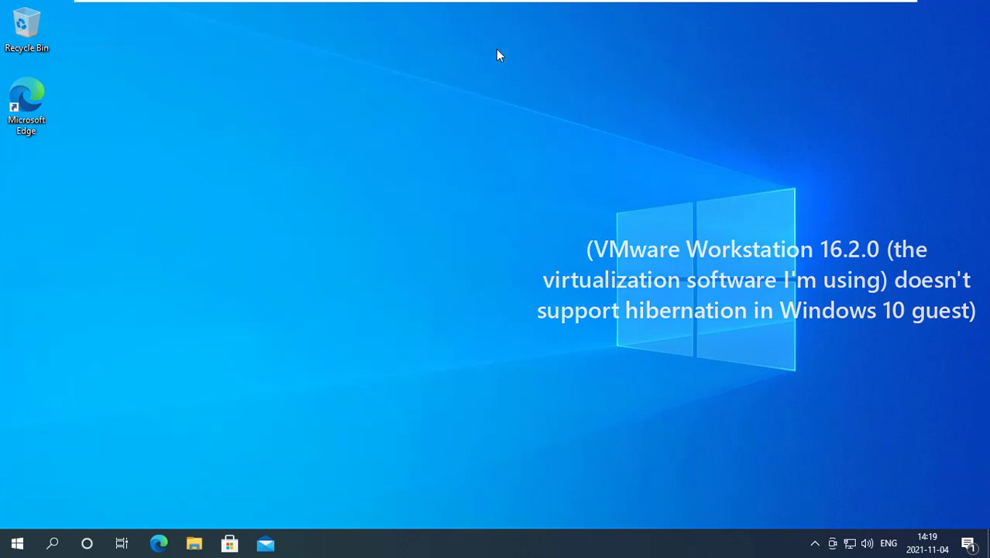
# - Shut down Windows 10 and power the Windows 10 21H1 virtual machine back on
pyautogui.click(17, 549)
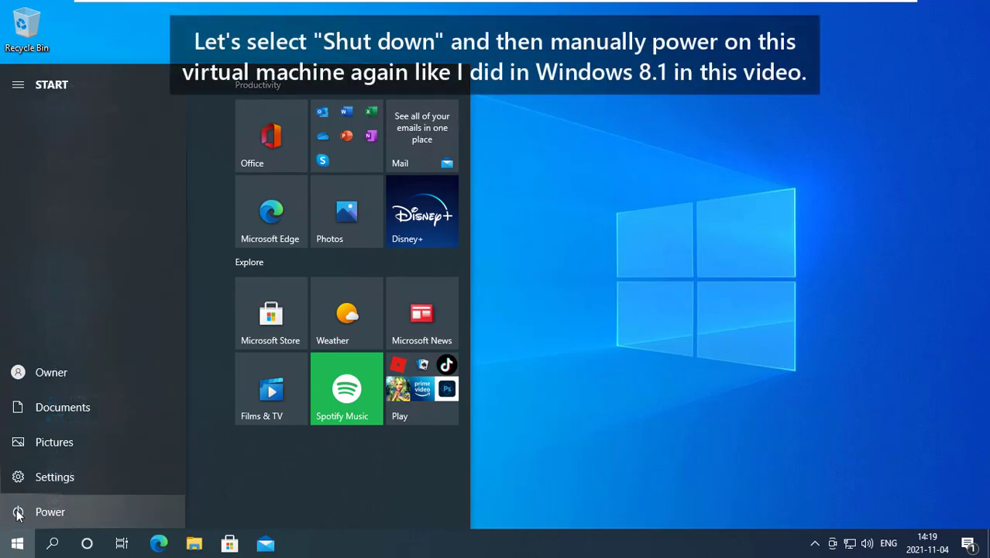
pyautogui.click(17, 513)
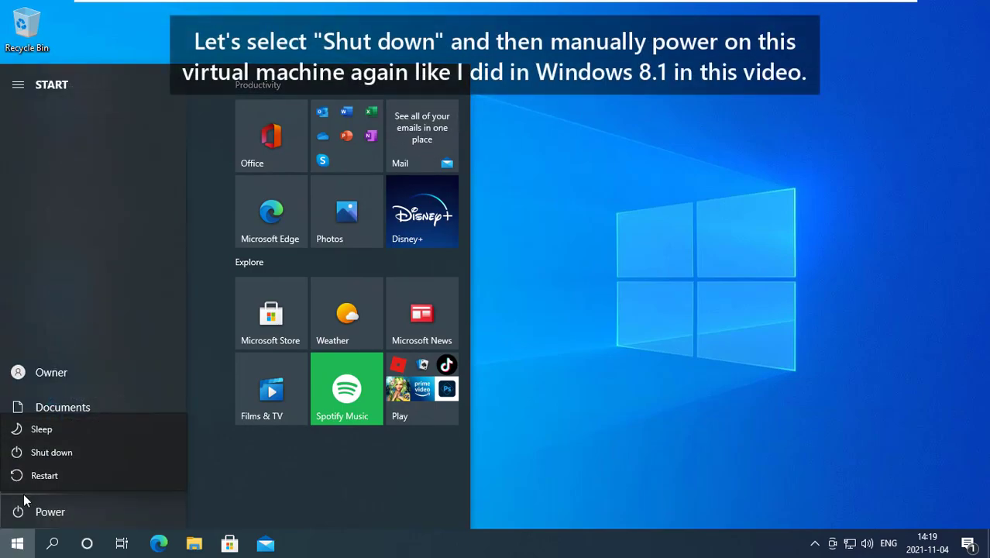
pyautogui.click(83, 453)
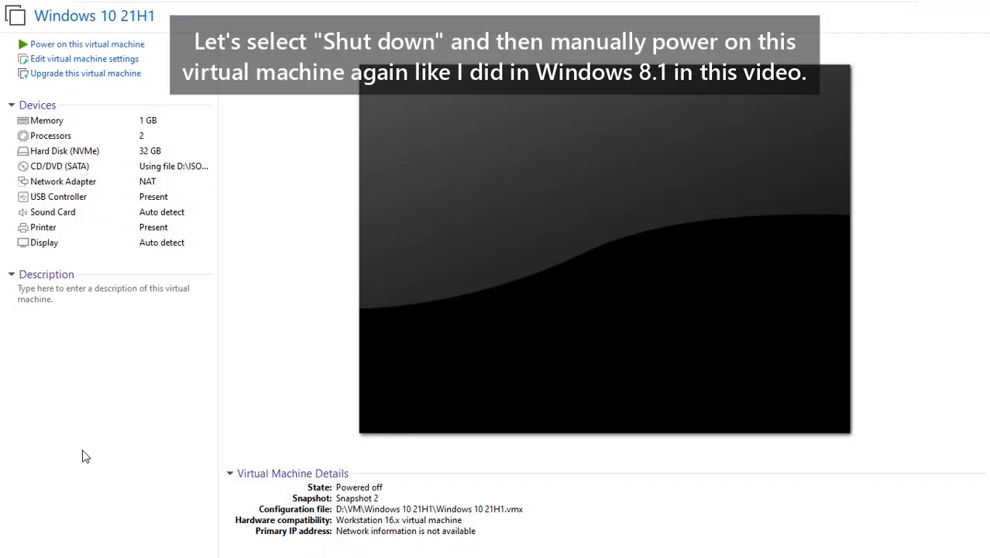
pyautogui.click(104, 47)
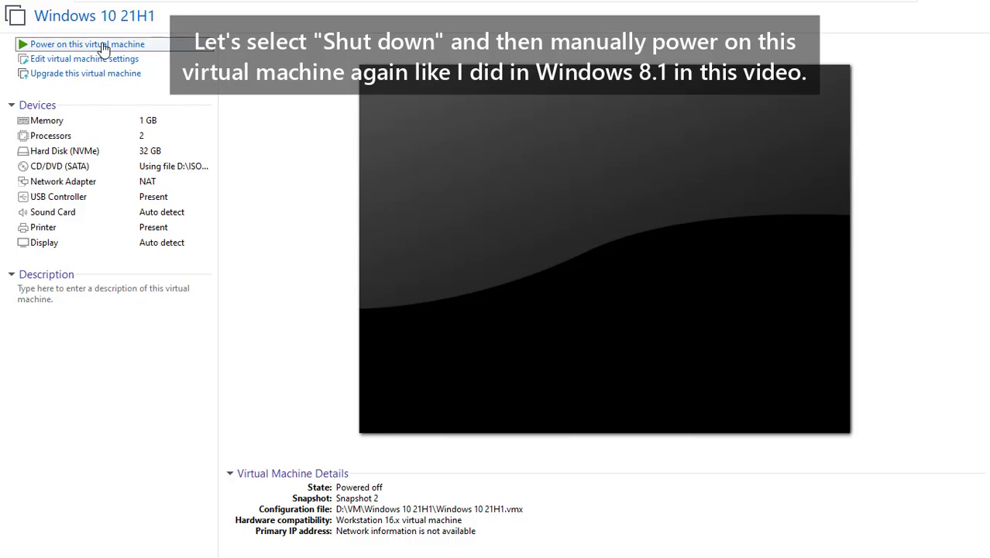